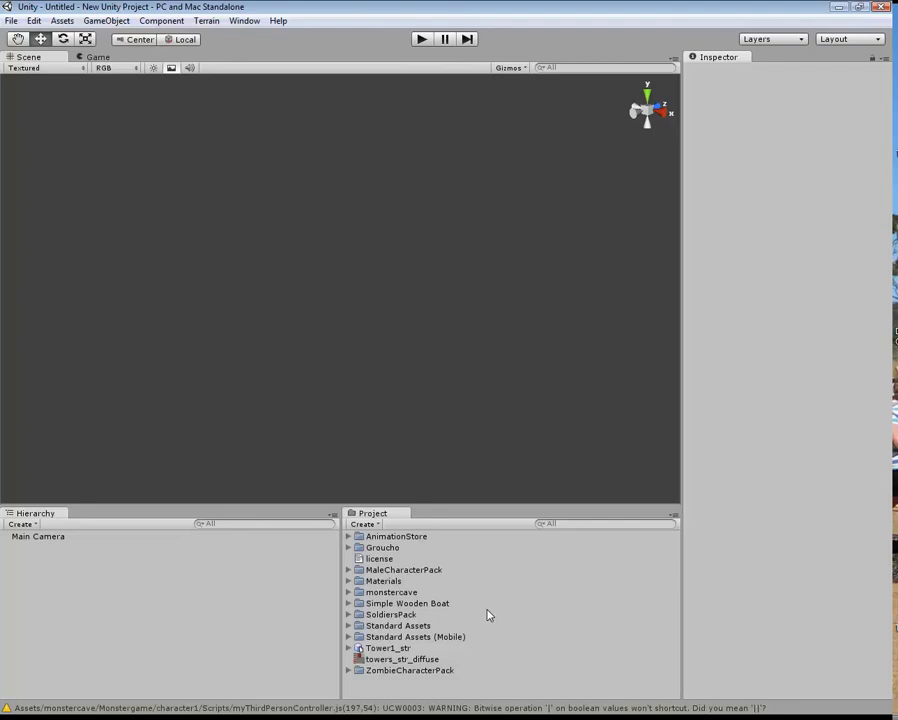
Step: Create a new terrain and set its scale to X 250, Y 5 and Z 250
{"action": "left_click", "coordinate": [204, 22]}
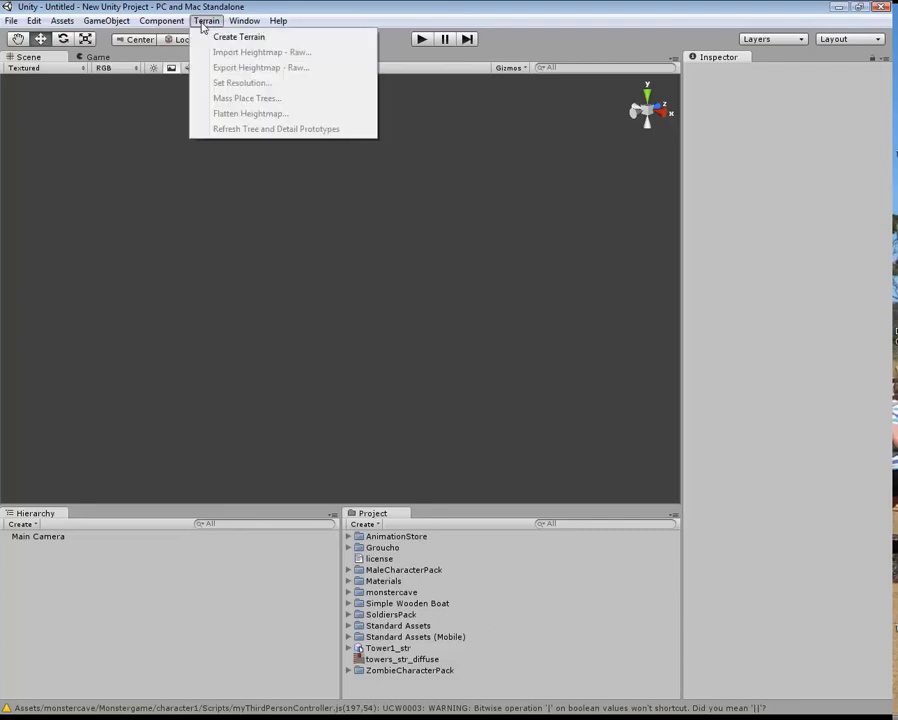
{"action": "left_click", "coordinate": [209, 37]}
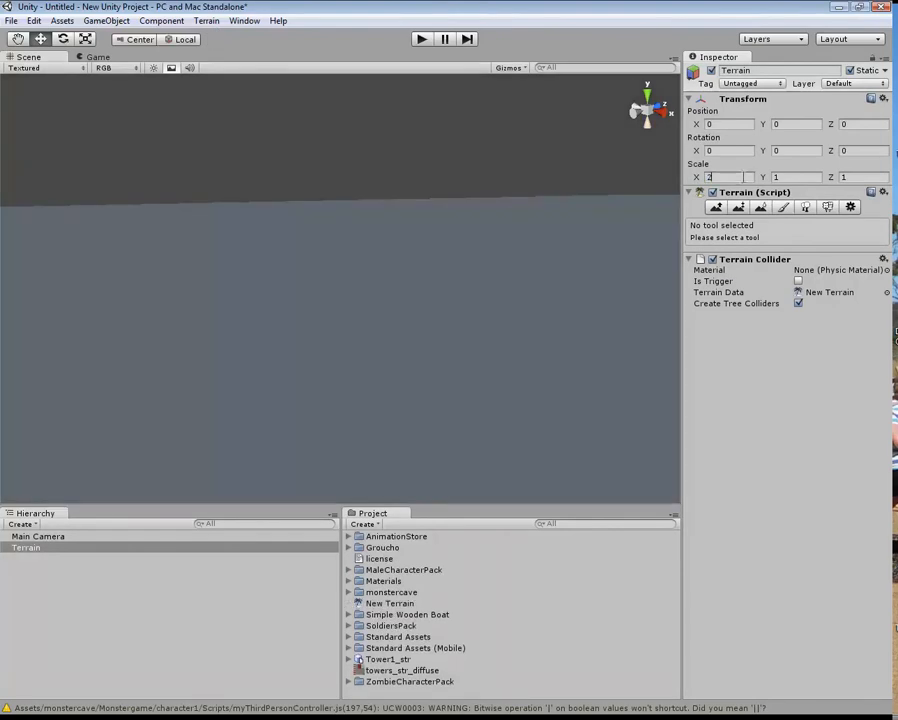
{"action": "left_click", "coordinate": [745, 177]}
{"action": "type", "text": "250"}
{"action": "key", "text": "Tab"}
{"action": "type", "text": "5"}
{"action": "key", "text": "Tab"}
{"action": "type", "text": "250"}
{"action": "left_click", "coordinate": [710, 150]}
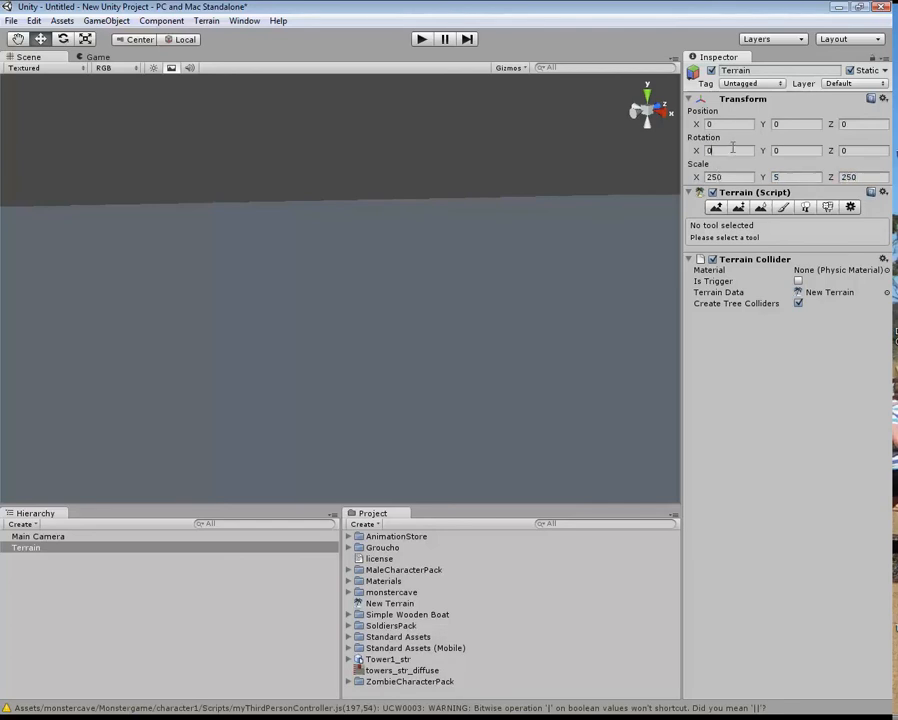
Step: Focus on the terrain in the scene and examine its full extent from further away
{"action": "left_click", "coordinate": [20, 550]}
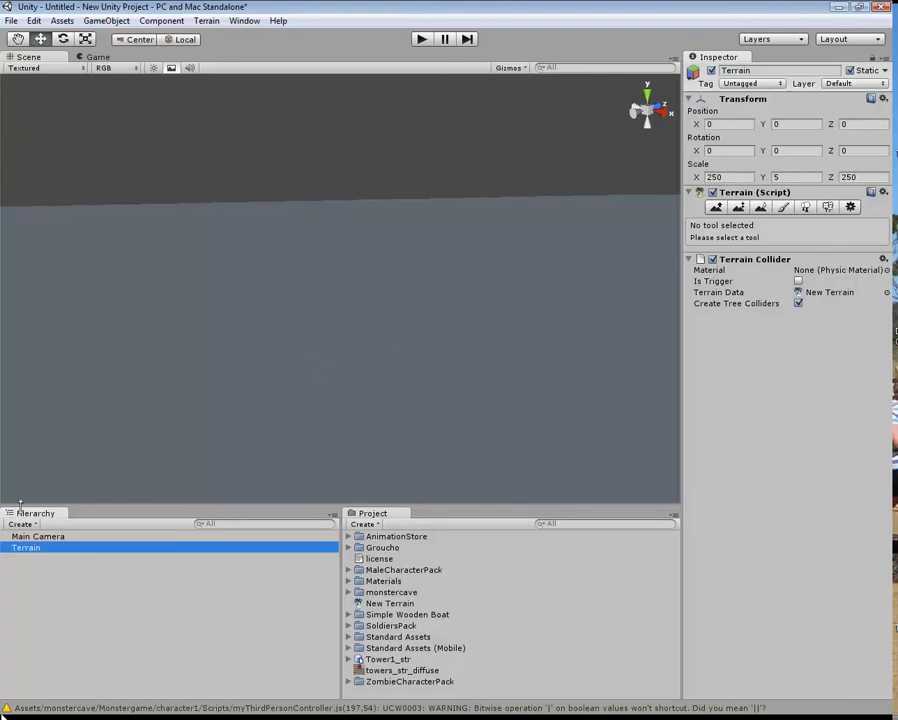
{"action": "left_click", "coordinate": [347, 348]}
{"action": "key", "text": "f"}
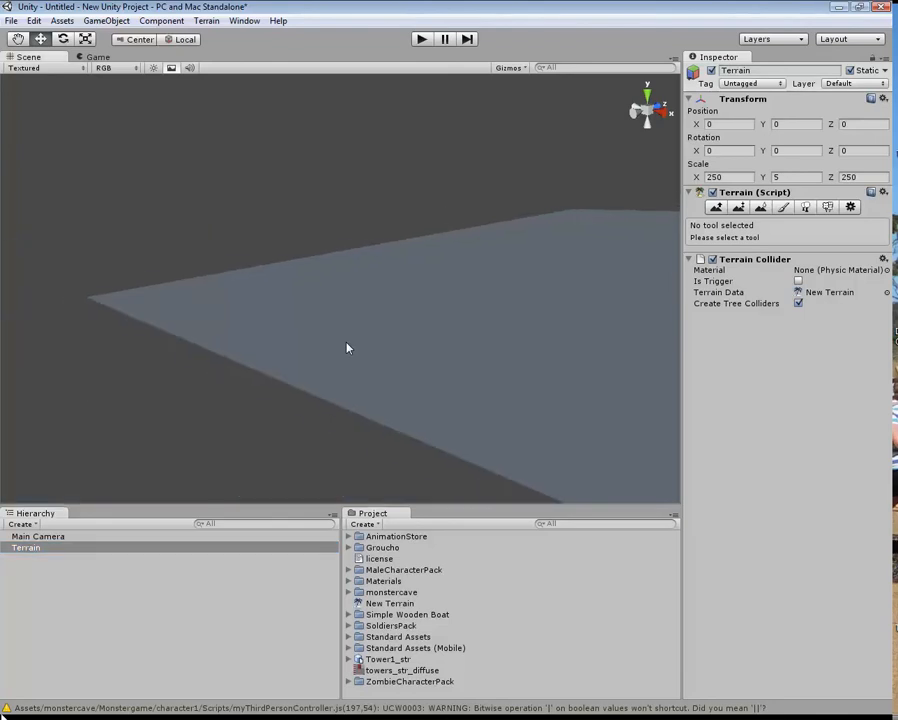
{"action": "left_click", "coordinate": [18, 39]}
{"action": "left_click_drag", "start_coordinate": [508, 329], "coordinate": [288, 349]}
{"action": "scroll", "coordinate": [310, 297], "scroll_direction": "down", "scroll_amount": 5}
{"action": "left_click_drag", "start_coordinate": [539, 332], "coordinate": [230, 253]}
{"action": "scroll", "coordinate": [391, 246], "scroll_direction": "down", "scroll_amount": 4}
{"action": "scroll", "coordinate": [391, 247], "scroll_direction": "down", "scroll_amount": 4}
{"action": "left_click_drag", "start_coordinate": [537, 291], "coordinate": [255, 280]}
{"action": "scroll", "coordinate": [255, 279], "scroll_direction": "down", "scroll_amount": 6}
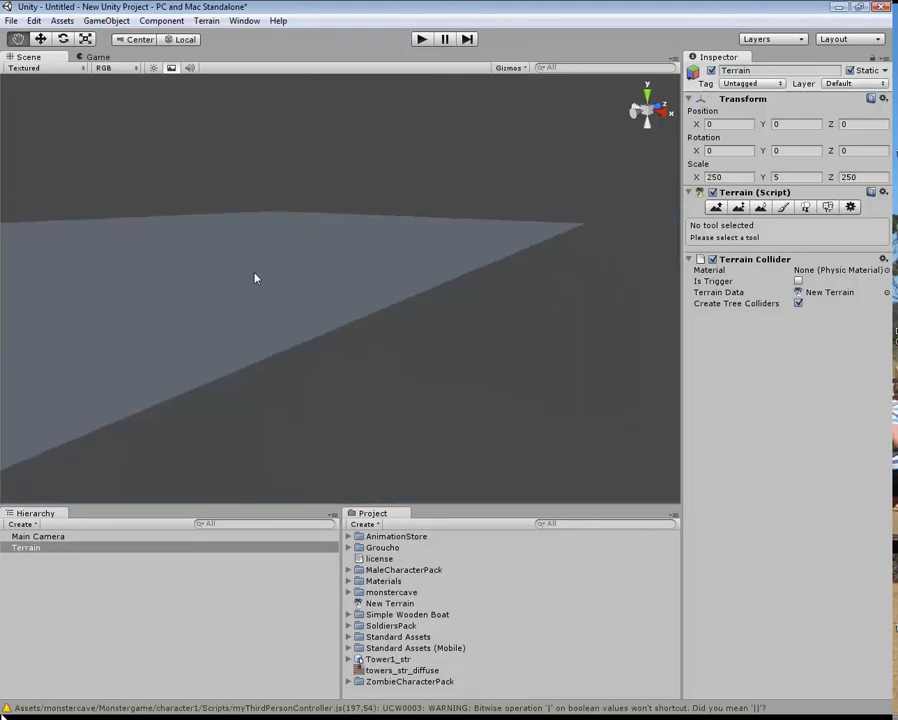
{"action": "left_click_drag", "start_coordinate": [174, 226], "coordinate": [230, 278]}
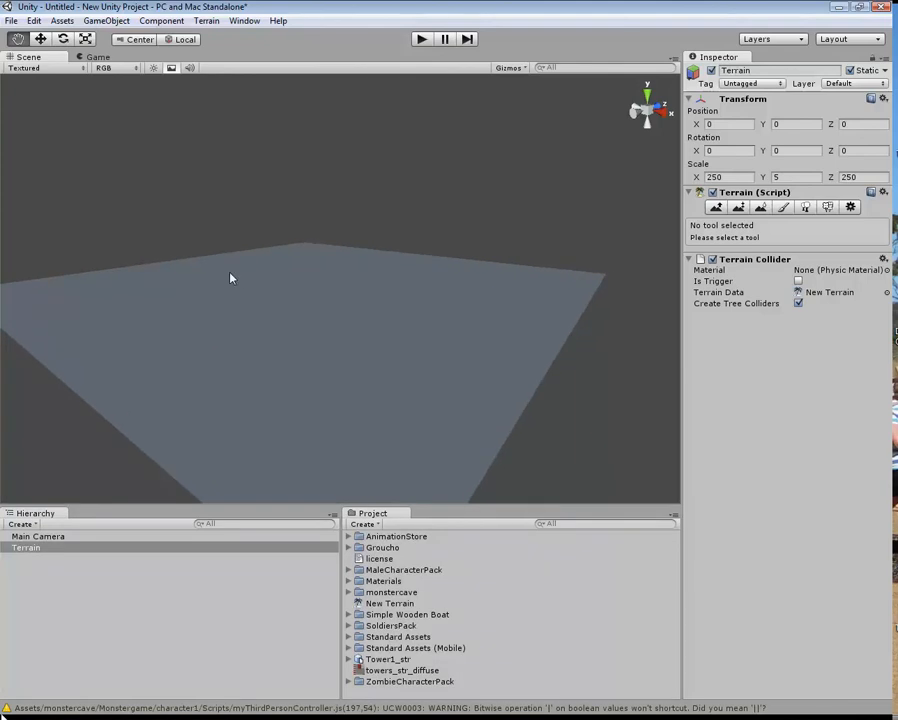
Step: Raise winding ridges across the middle and rear of the terrain with the small soft and the solid round brushes, size 25, opacity 50
{"action": "left_click", "coordinate": [718, 207]}
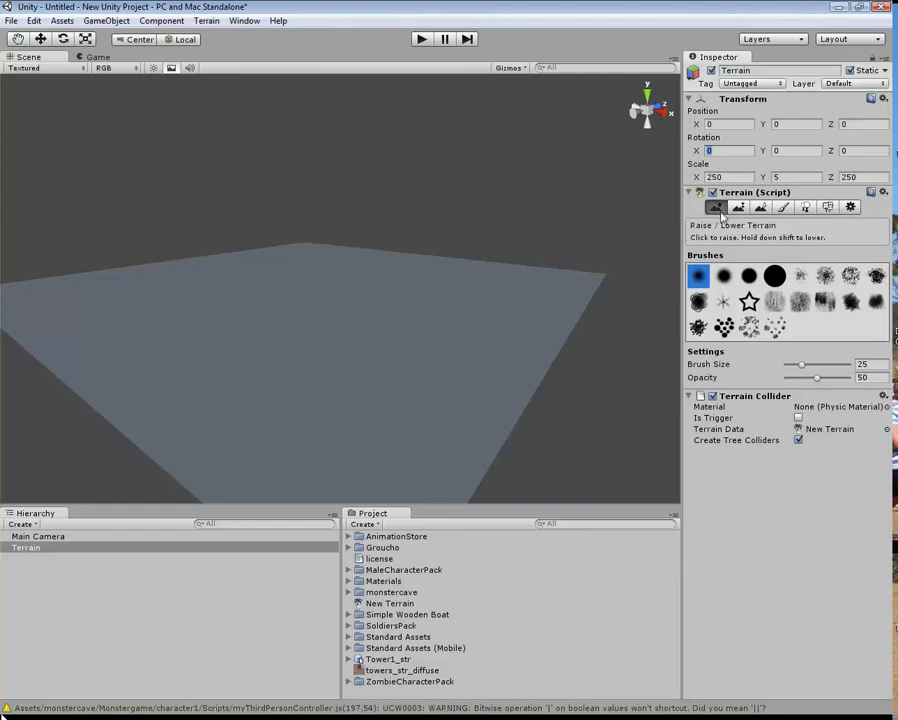
{"action": "left_click_drag", "start_coordinate": [555, 318], "coordinate": [497, 314]}
{"action": "mouse_move", "coordinate": [425, 346]}
{"action": "left_mouse_down"}
{"action": "mouse_move", "coordinate": [301, 341]}
{"action": "mouse_move", "coordinate": [52, 295]}
{"action": "left_mouse_up"}
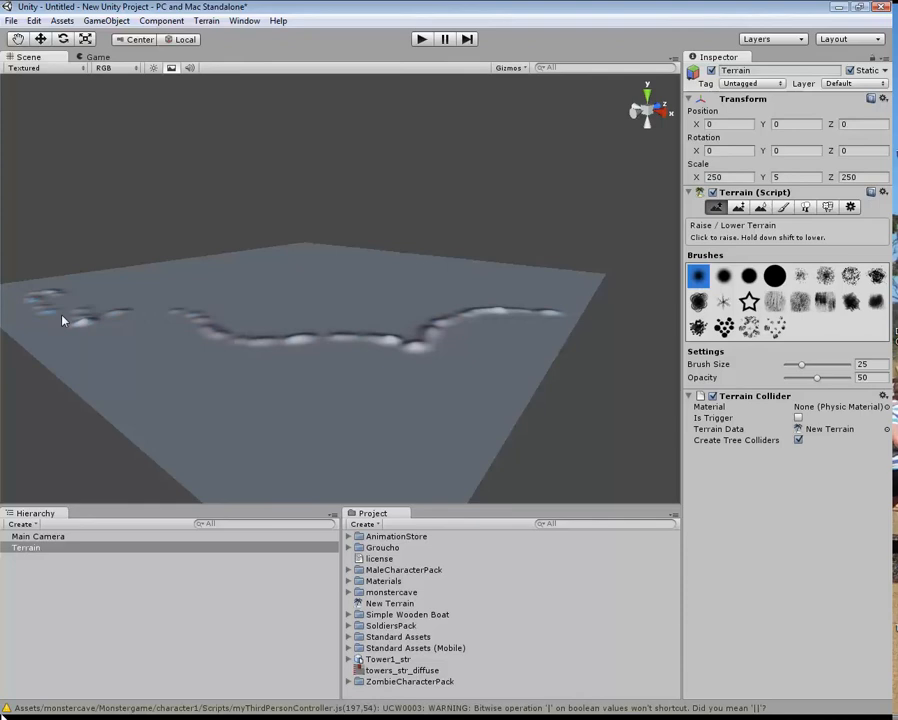
{"action": "left_click", "coordinate": [775, 277]}
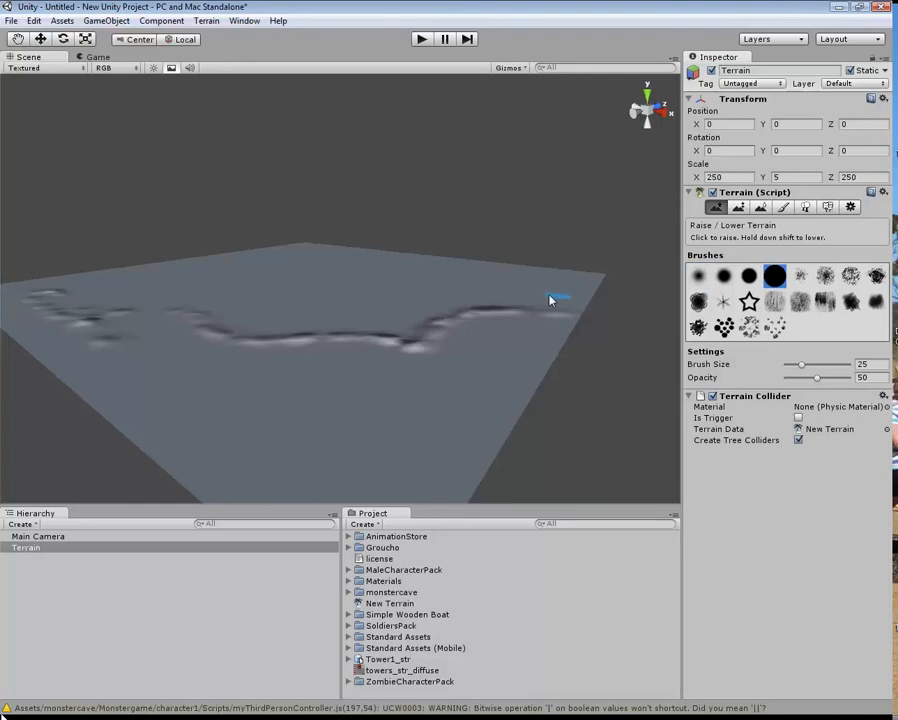
{"action": "left_click_drag", "start_coordinate": [549, 300], "coordinate": [416, 283]}
{"action": "mouse_move", "coordinate": [343, 302]}
{"action": "left_mouse_down"}
{"action": "mouse_move", "coordinate": [382, 309]}
{"action": "mouse_move", "coordinate": [376, 300]}
{"action": "mouse_move", "coordinate": [276, 311]}
{"action": "left_mouse_up"}
Step: Raise bumpy ridges across the terrain's foreground, near corner and right and rear edges with the dotted cluster brush
{"action": "left_click", "coordinate": [723, 327]}
{"action": "mouse_move", "coordinate": [497, 355]}
{"action": "left_mouse_down"}
{"action": "mouse_move", "coordinate": [414, 464]}
{"action": "mouse_move", "coordinate": [160, 402]}
{"action": "left_mouse_up"}
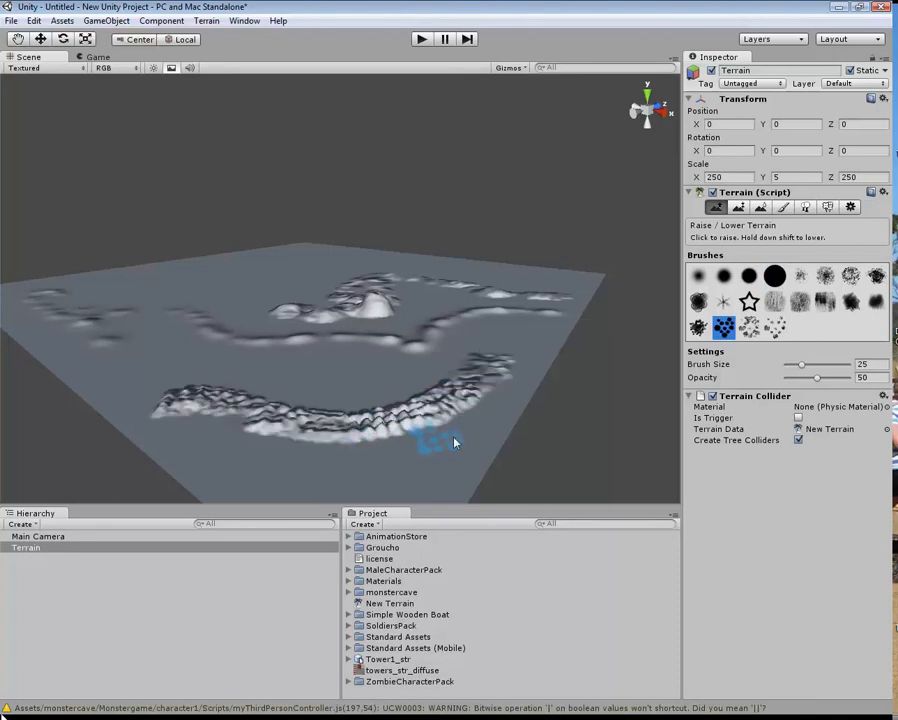
{"action": "left_click_drag", "start_coordinate": [454, 442], "coordinate": [466, 482]}
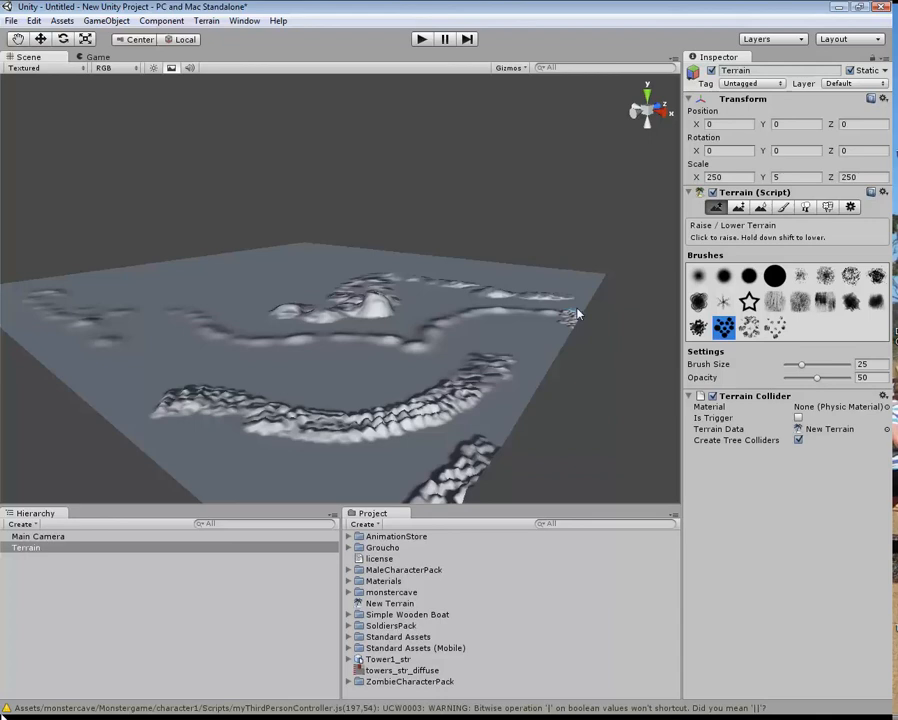
{"action": "left_click_drag", "start_coordinate": [576, 313], "coordinate": [540, 279]}
{"action": "left_click_drag", "start_coordinate": [433, 262], "coordinate": [334, 253]}
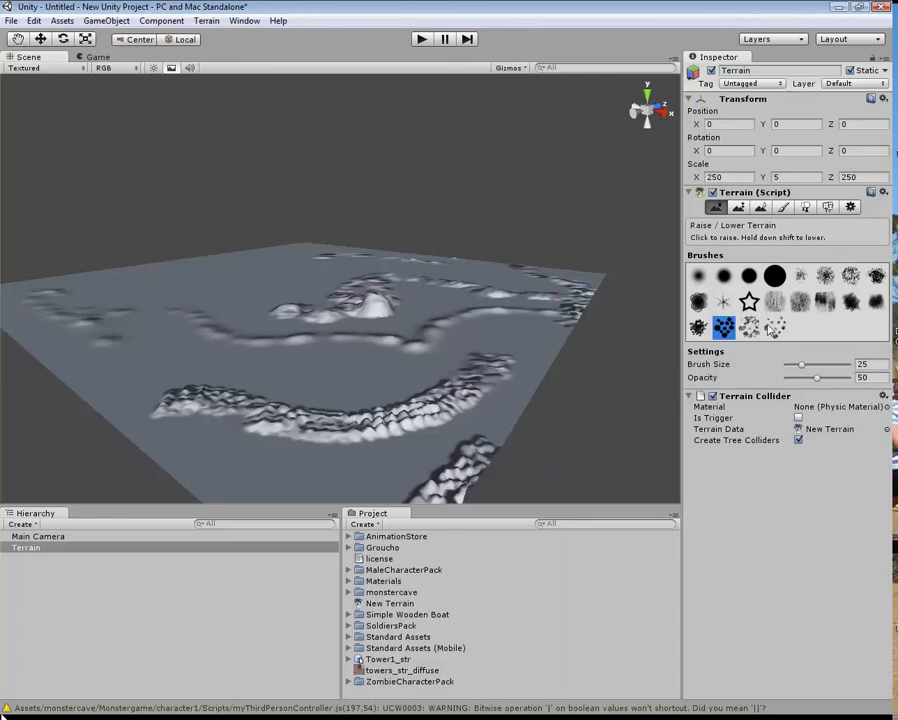
Step: Raise rugged hills around the terrain's centre with the rough round brush, and lower parts of the central range
{"action": "left_click", "coordinate": [696, 306]}
{"action": "mouse_move", "coordinate": [253, 285]}
{"action": "left_mouse_down"}
{"action": "mouse_move", "coordinate": [170, 316]}
{"action": "mouse_move", "coordinate": [248, 372]}
{"action": "mouse_move", "coordinate": [401, 368]}
{"action": "left_mouse_up"}
{"action": "left_click_drag", "start_coordinate": [479, 343], "coordinate": [525, 338]}
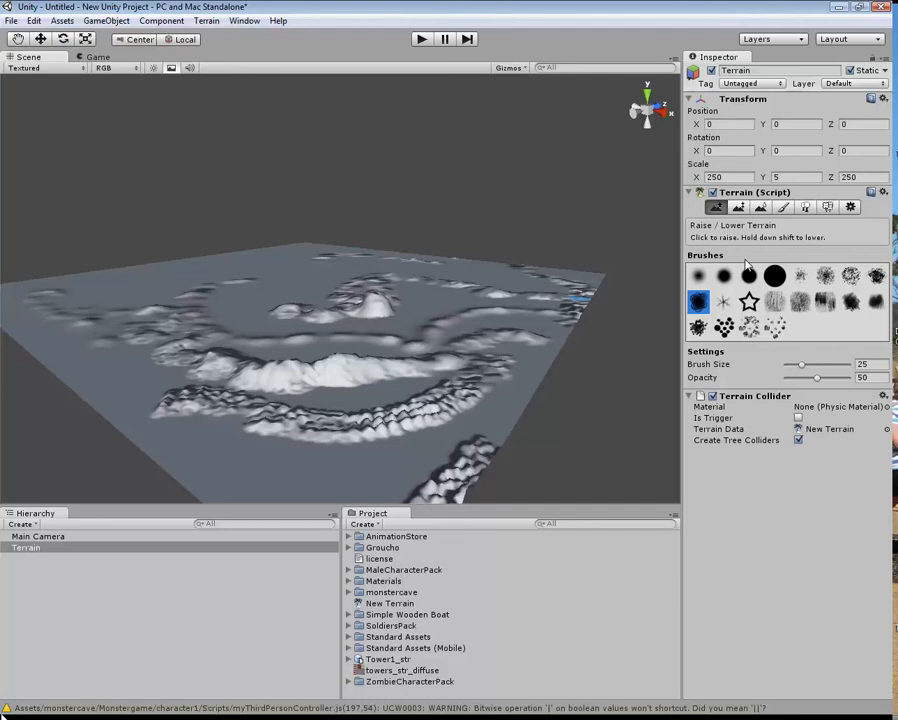
{"action": "mouse_move", "coordinate": [440, 365]}
{"action": "left_mouse_down"}
{"action": "mouse_move", "coordinate": [290, 374]}
{"action": "mouse_move", "coordinate": [358, 410]}
{"action": "left_mouse_up"}
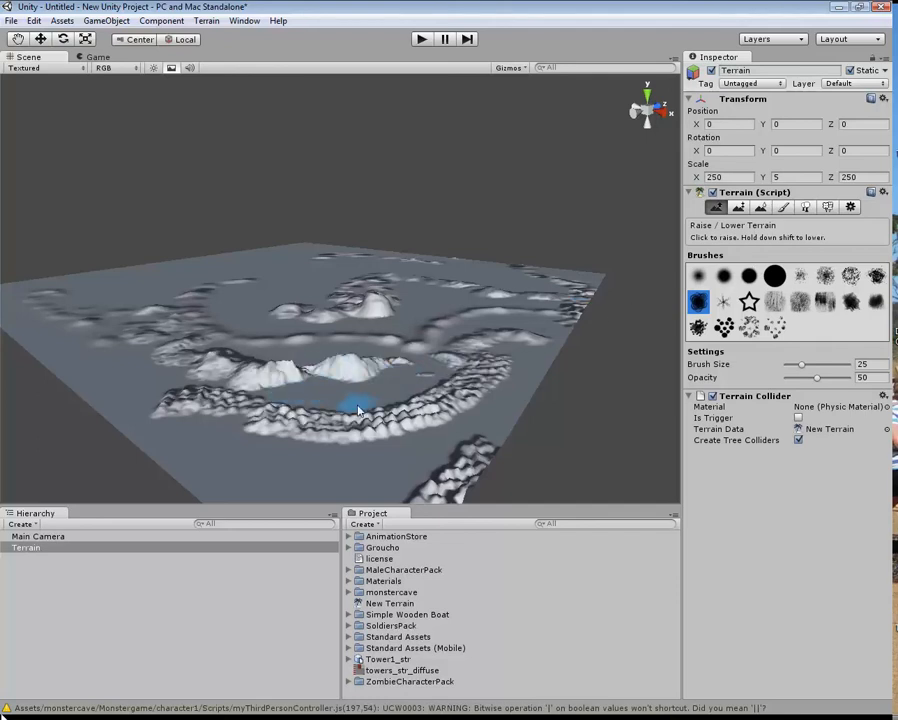
Step: Smooth the right end of the bumpy foreground ridge with the Smooth Height tool
{"action": "left_click", "coordinate": [763, 208]}
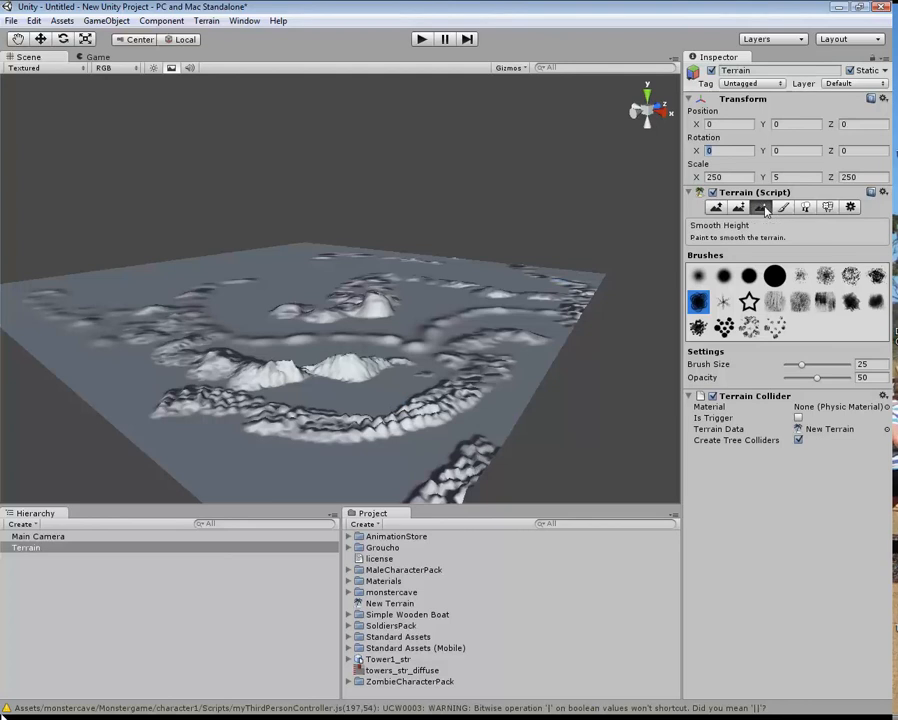
{"action": "mouse_move", "coordinate": [501, 361]}
{"action": "left_mouse_down"}
{"action": "mouse_move", "coordinate": [463, 395]}
{"action": "mouse_move", "coordinate": [481, 375]}
{"action": "mouse_move", "coordinate": [454, 384]}
{"action": "mouse_move", "coordinate": [484, 376]}
{"action": "left_mouse_up"}
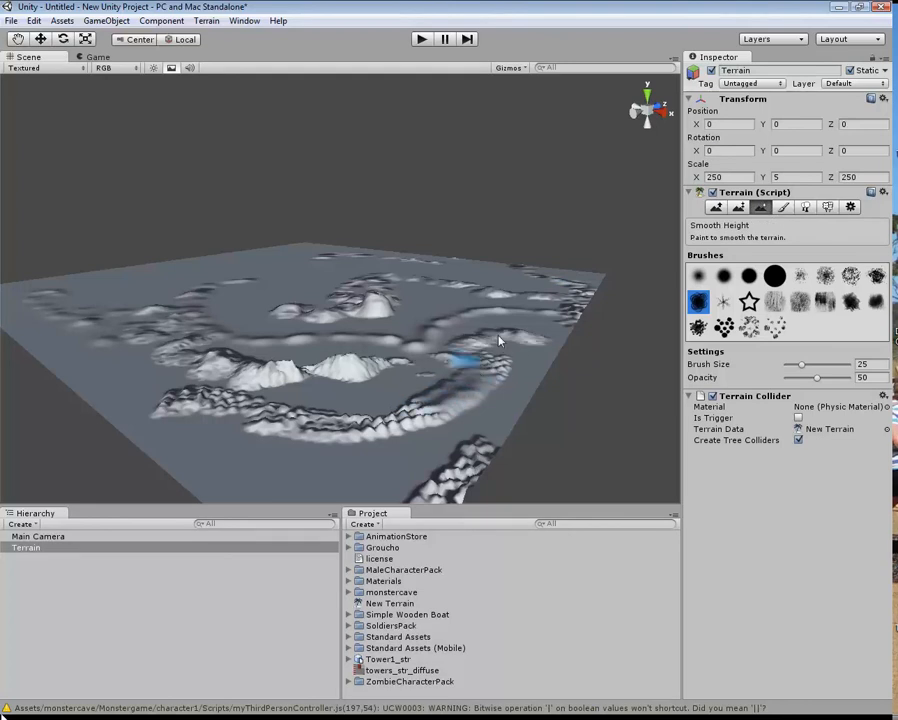
Step: Try sampling the flat ground beside the ridge as the target height for the Paint Height tool
{"action": "left_click", "coordinate": [738, 207]}
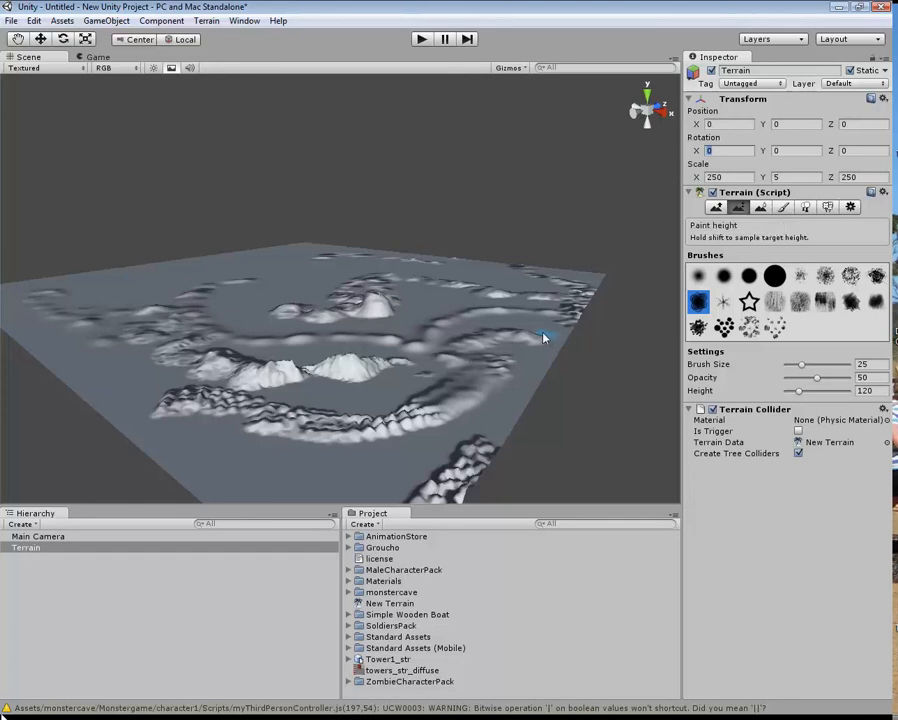
{"action": "left_click", "coordinate": [529, 384], "text": "shift"}
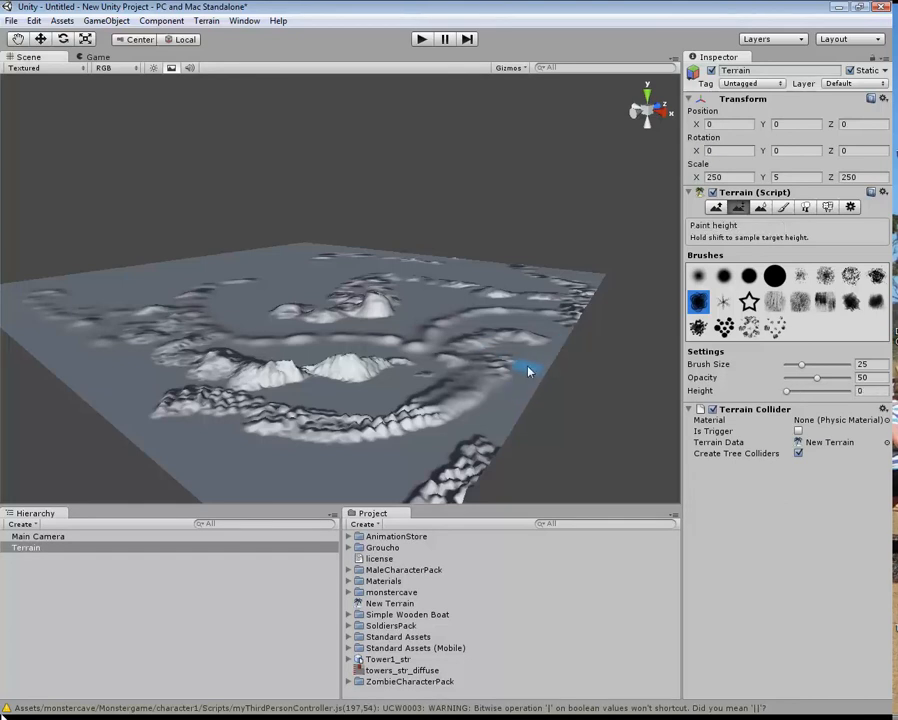
{"action": "key", "text": "ctrl+z"}
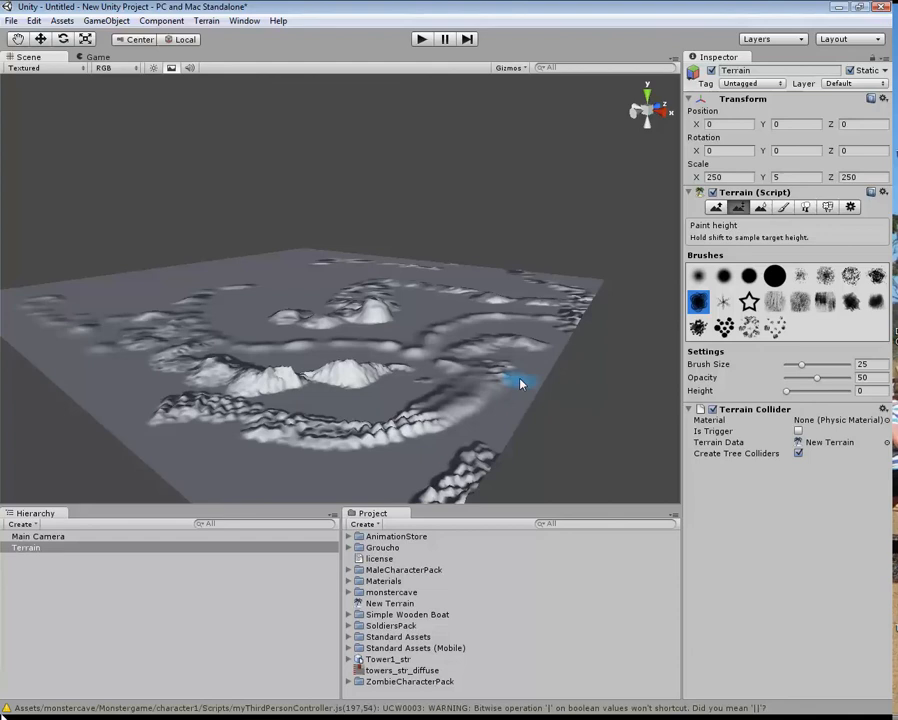
Step: Raise a mountain near the terrain's right front edge and a rocky range along its left front edge
{"action": "left_click", "coordinate": [718, 208]}
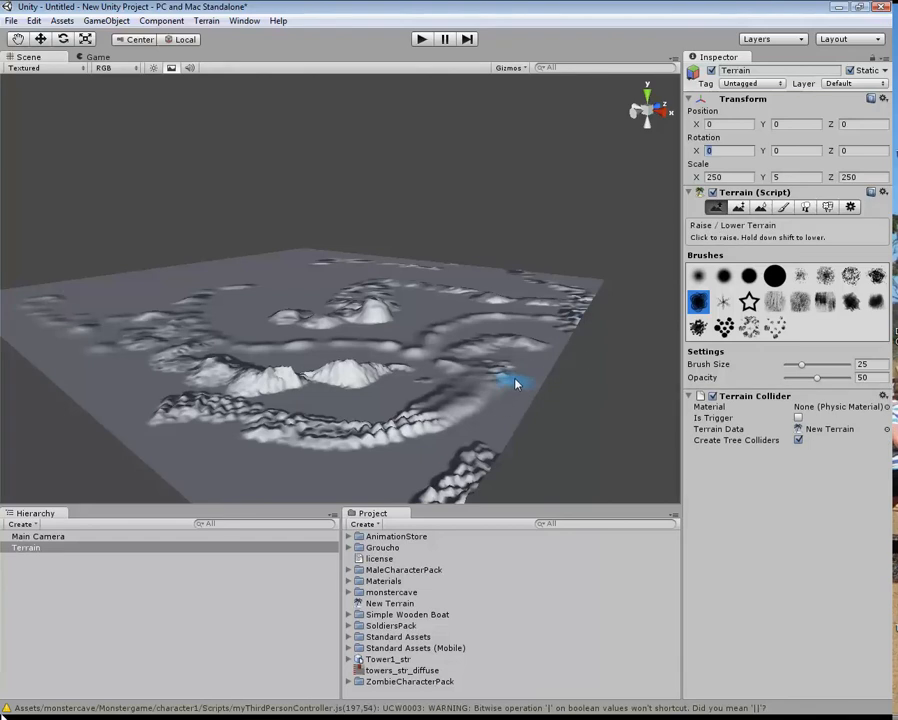
{"action": "mouse_move", "coordinate": [512, 386]}
{"action": "left_mouse_down"}
{"action": "mouse_move", "coordinate": [509, 404]}
{"action": "mouse_move", "coordinate": [430, 435]}
{"action": "left_mouse_up"}
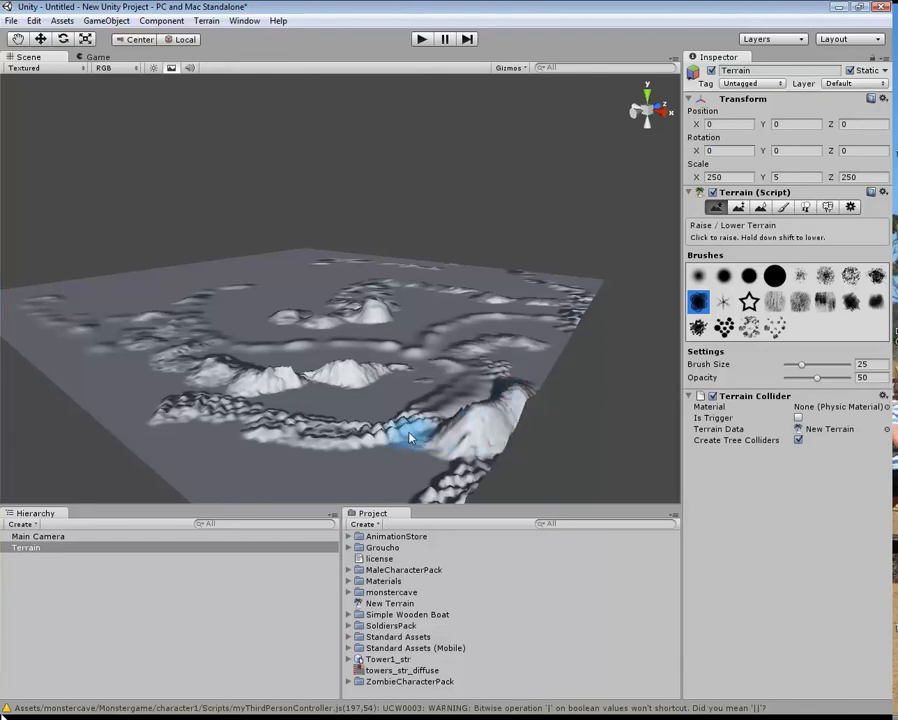
{"action": "mouse_move", "coordinate": [274, 470]}
{"action": "left_mouse_down"}
{"action": "mouse_move", "coordinate": [184, 466]}
{"action": "mouse_move", "coordinate": [45, 366]}
{"action": "left_mouse_up"}
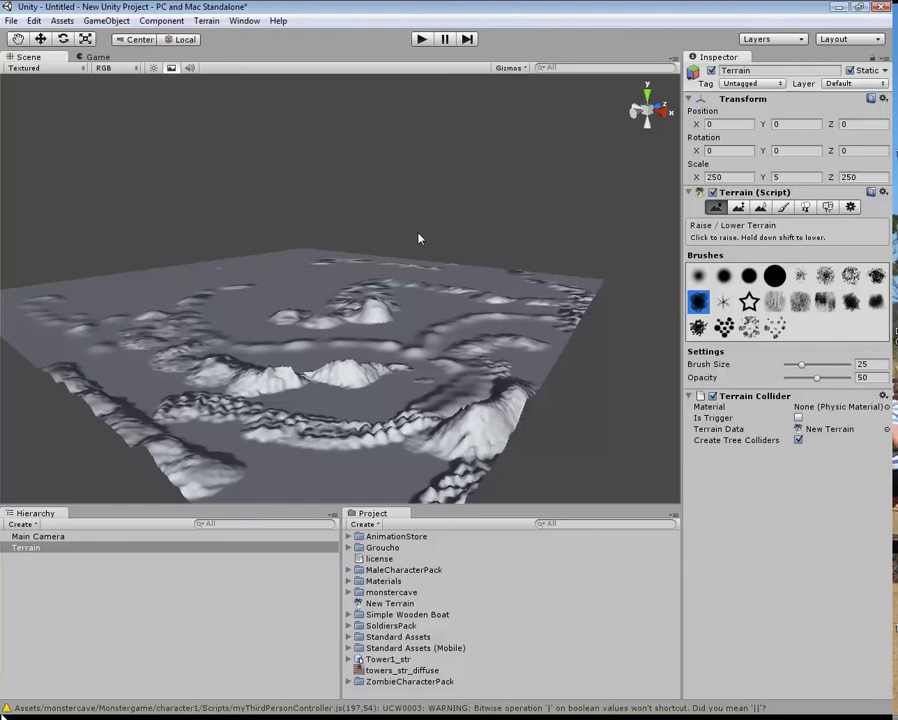
{"action": "left_click", "coordinate": [63, 38]}
{"action": "left_click", "coordinate": [488, 330]}
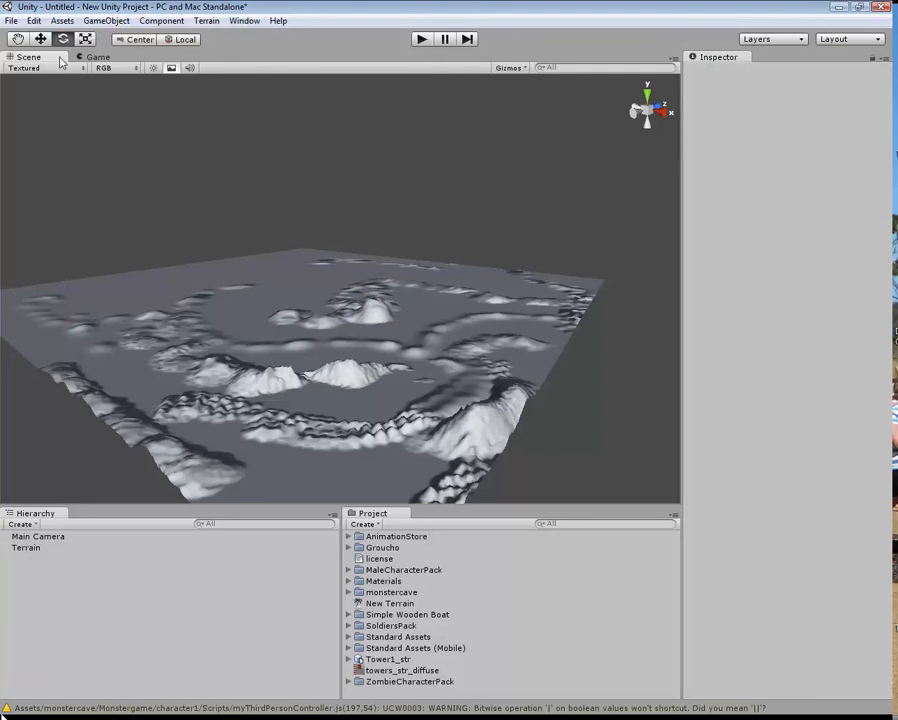
{"action": "left_click", "coordinate": [18, 38]}
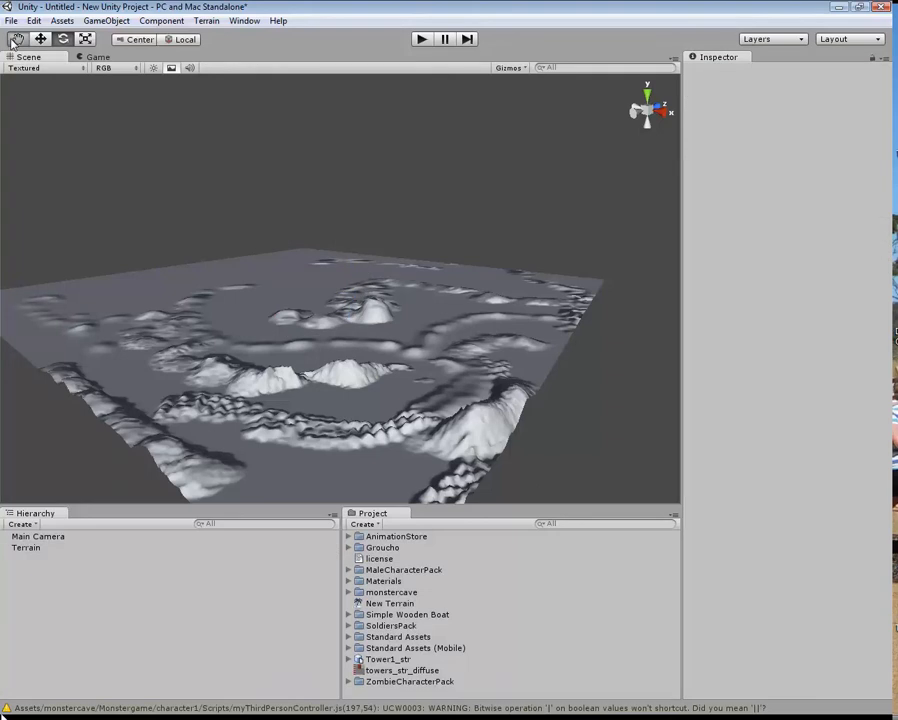
{"action": "left_click", "coordinate": [25, 548]}
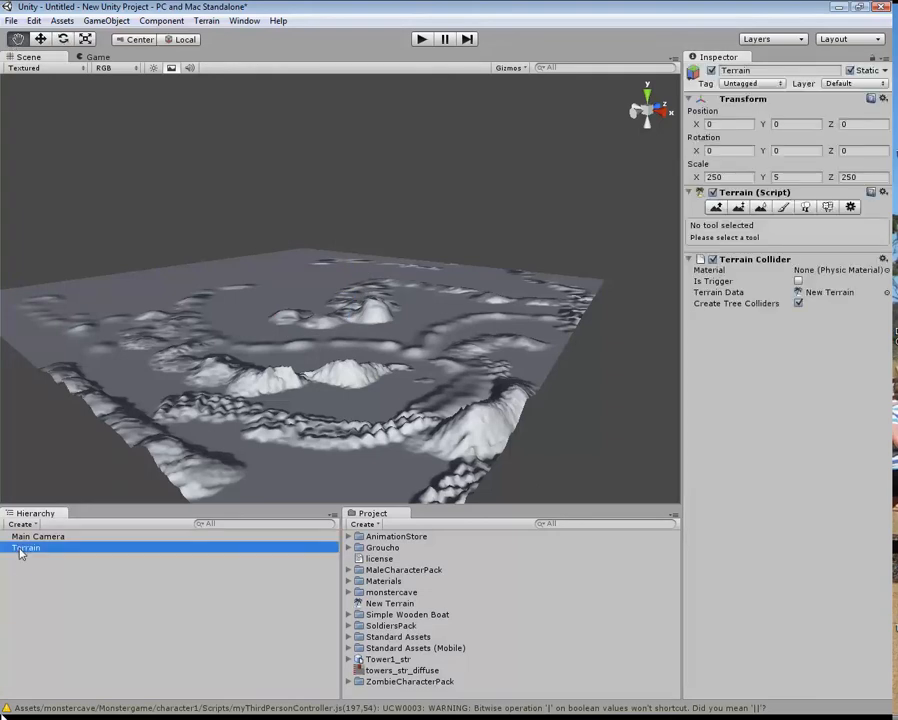
Step: Add the Grass (Hill) texture to the terrain as its base paint texture
{"action": "left_click", "coordinate": [784, 208]}
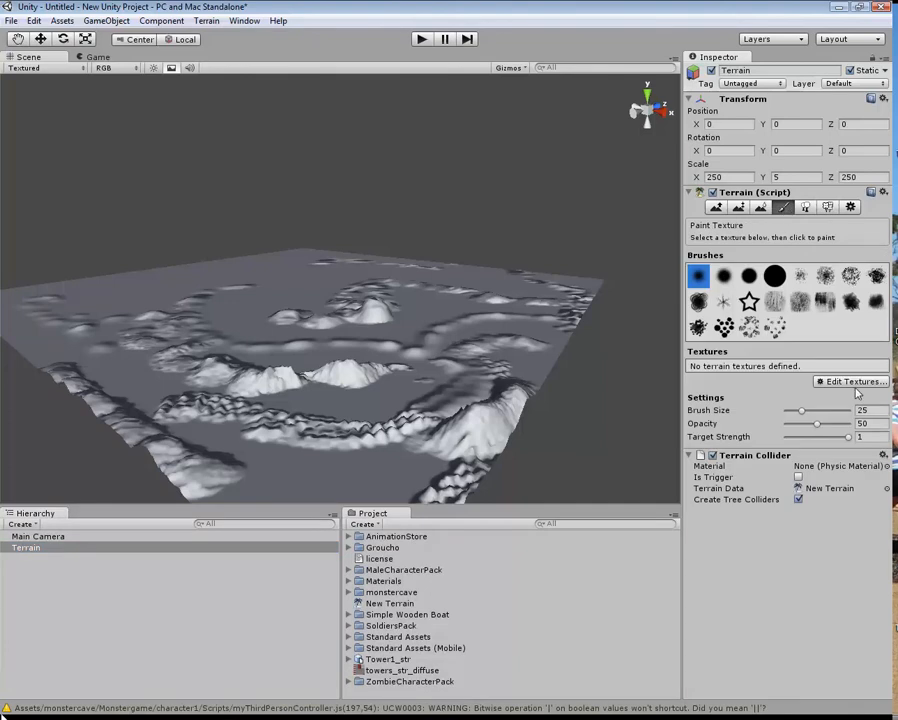
{"action": "left_click", "coordinate": [853, 382]}
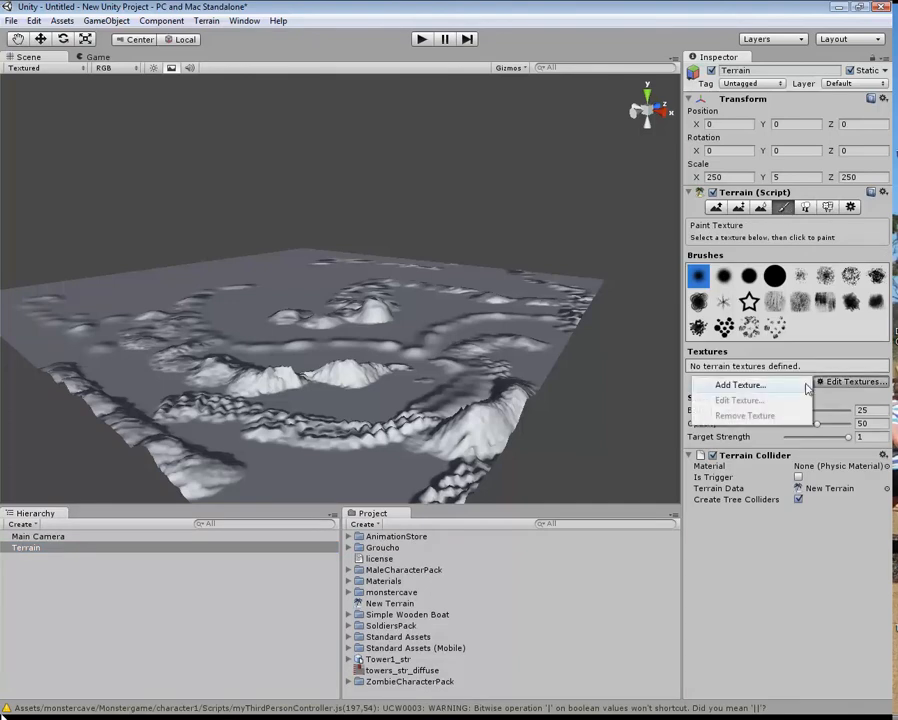
{"action": "left_click", "coordinate": [752, 386]}
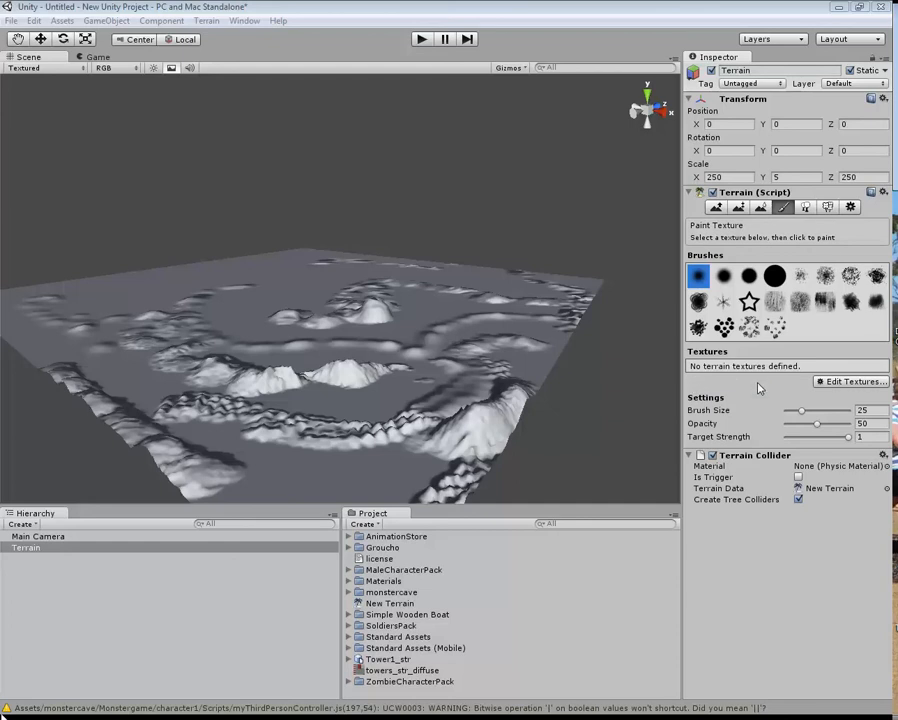
{"action": "left_click_drag", "start_coordinate": [890, 35], "coordinate": [268, 112]}
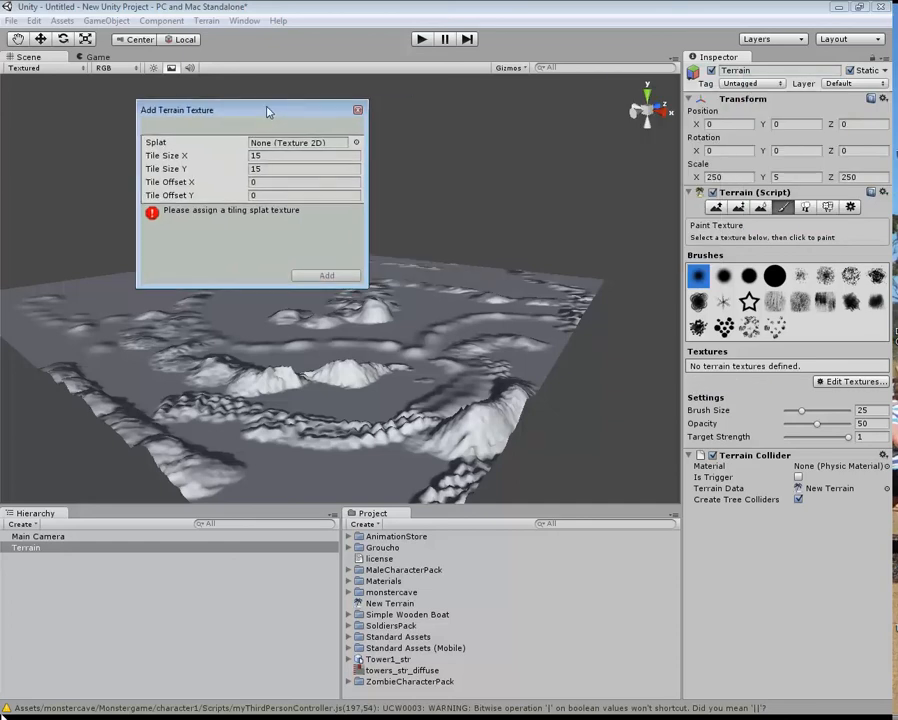
{"action": "left_click", "coordinate": [357, 143]}
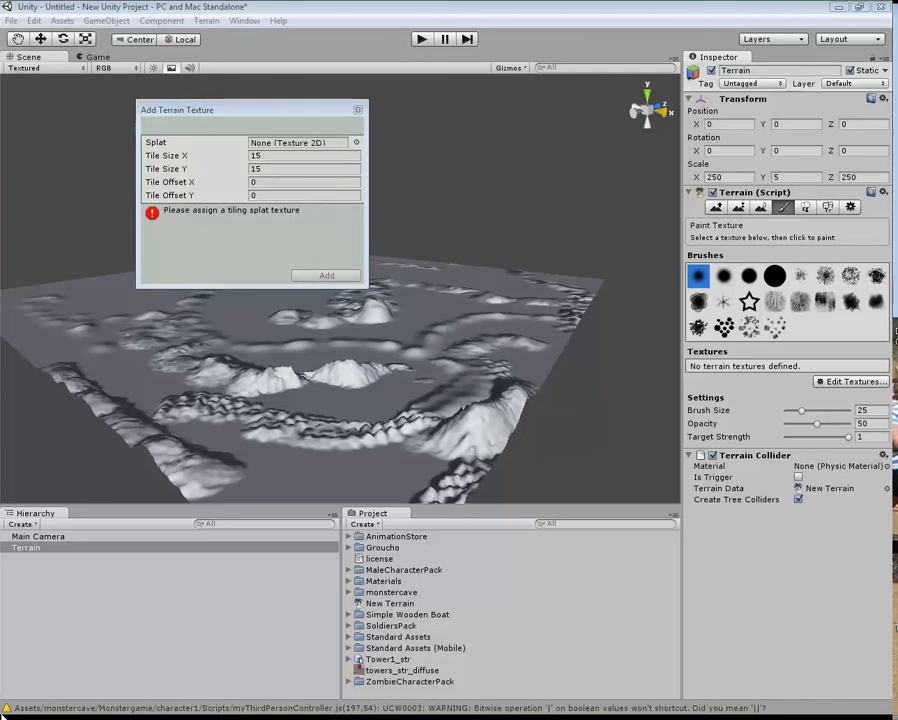
{"action": "left_click_drag", "start_coordinate": [896, 34], "coordinate": [216, 229]}
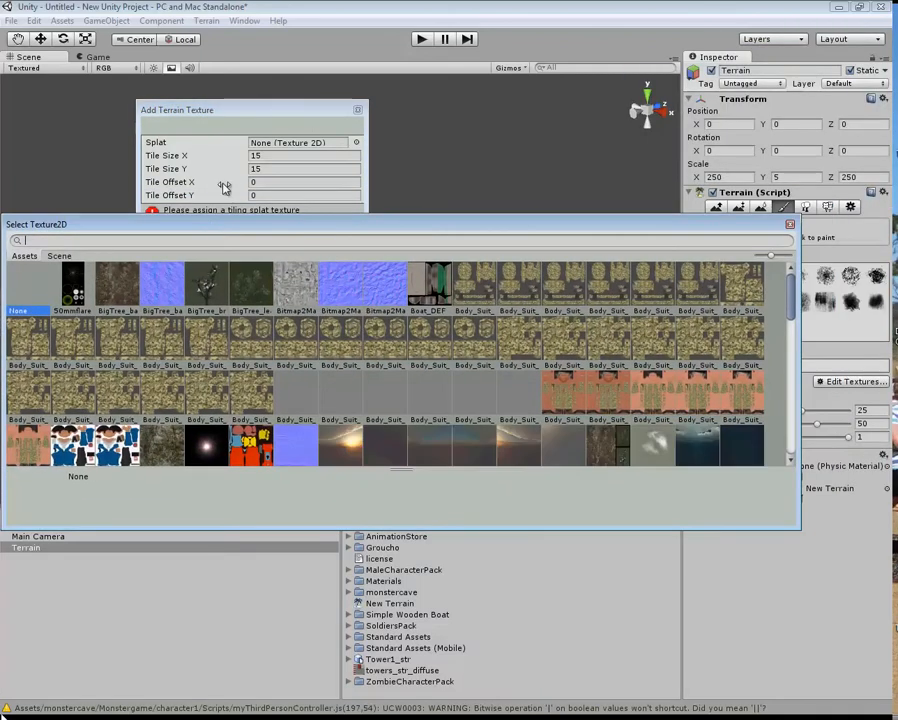
{"action": "left_click_drag", "start_coordinate": [636, 232], "coordinate": [656, 141]}
{"action": "left_click_drag", "start_coordinate": [813, 434], "coordinate": [837, 652]}
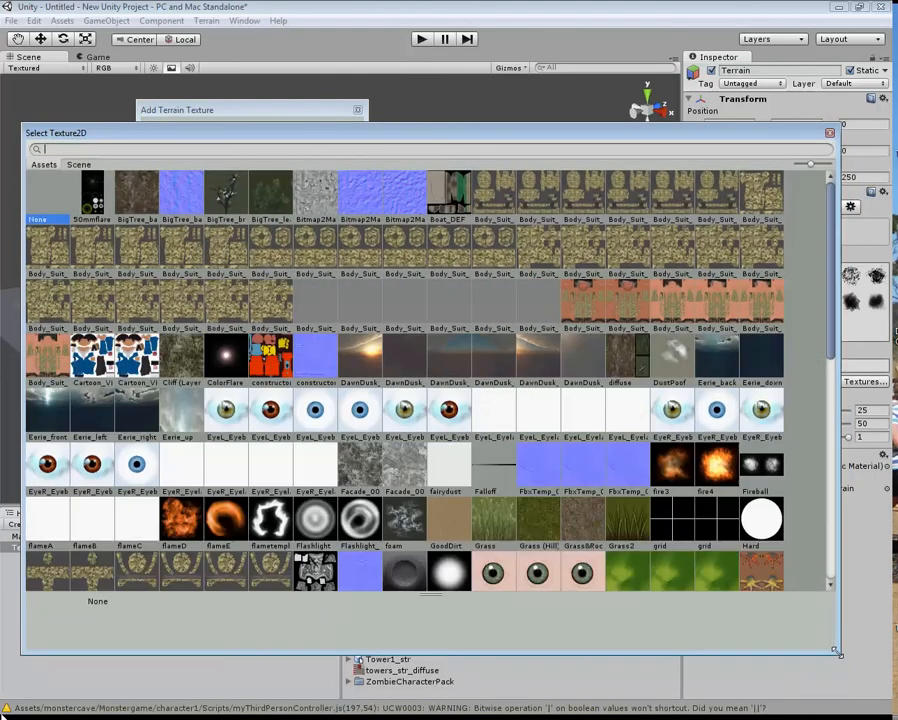
{"action": "left_click", "coordinate": [544, 526]}
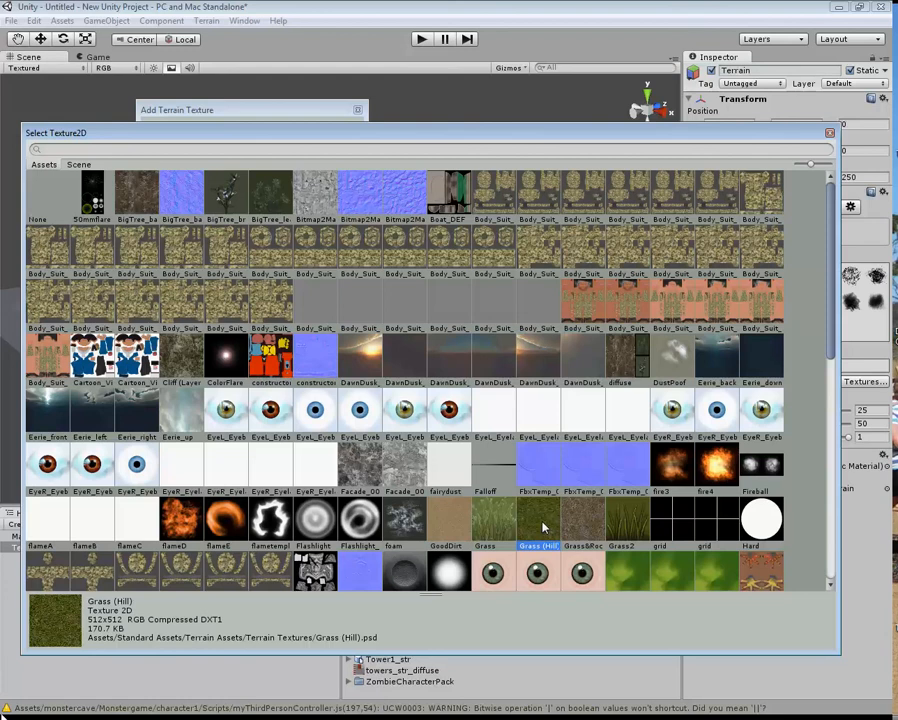
{"action": "double_click", "coordinate": [544, 526]}
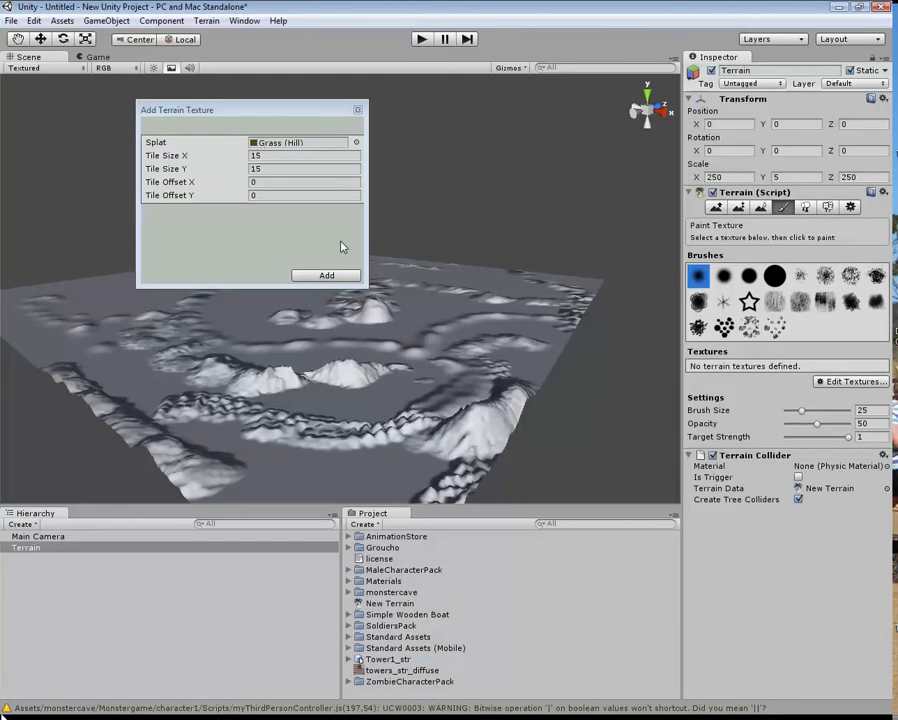
{"action": "left_click", "coordinate": [327, 276]}
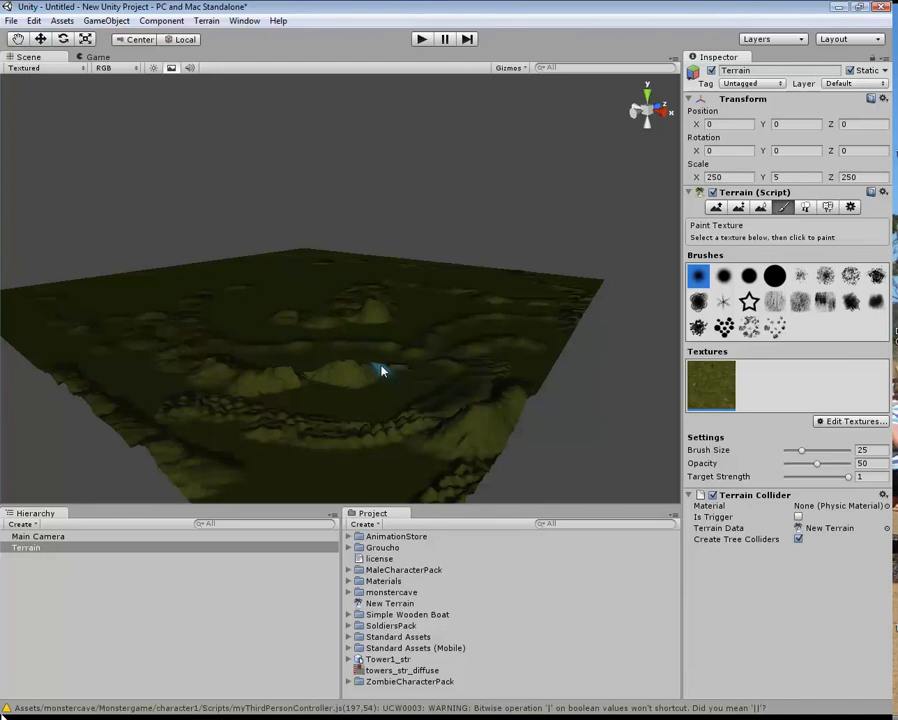
Step: Add fairydust as a second paint texture for the terrain
{"action": "left_click", "coordinate": [822, 421]}
{"action": "left_click", "coordinate": [758, 426]}
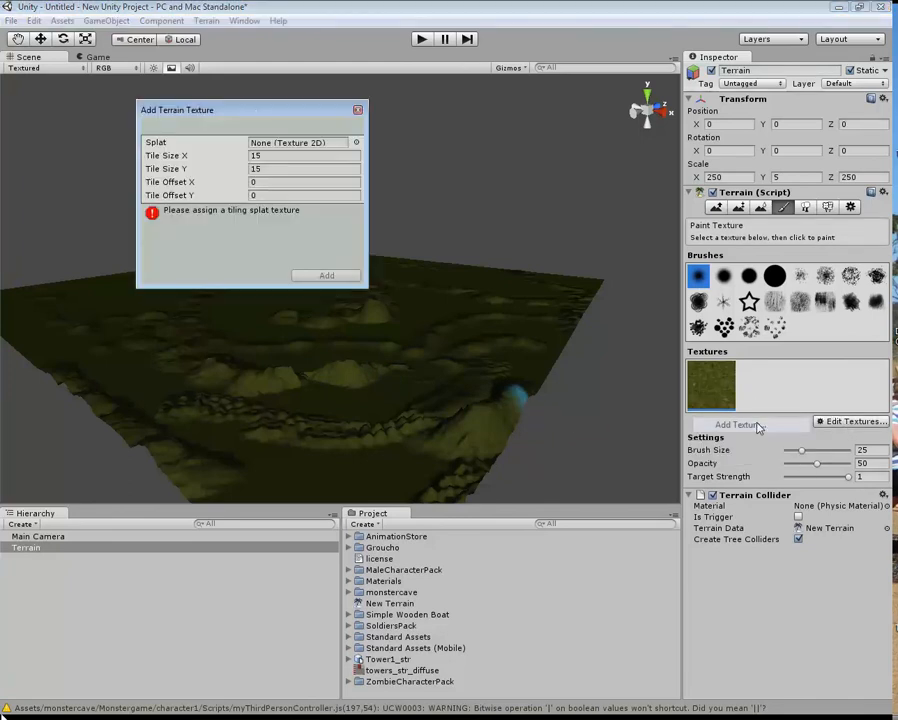
{"action": "left_click", "coordinate": [356, 142]}
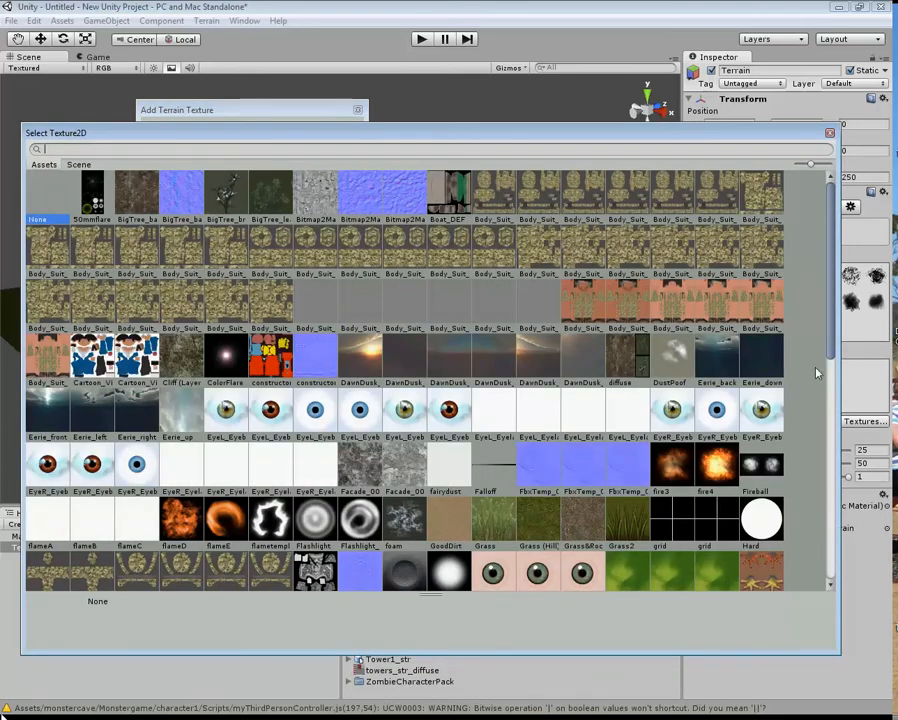
{"action": "double_click", "coordinate": [445, 474]}
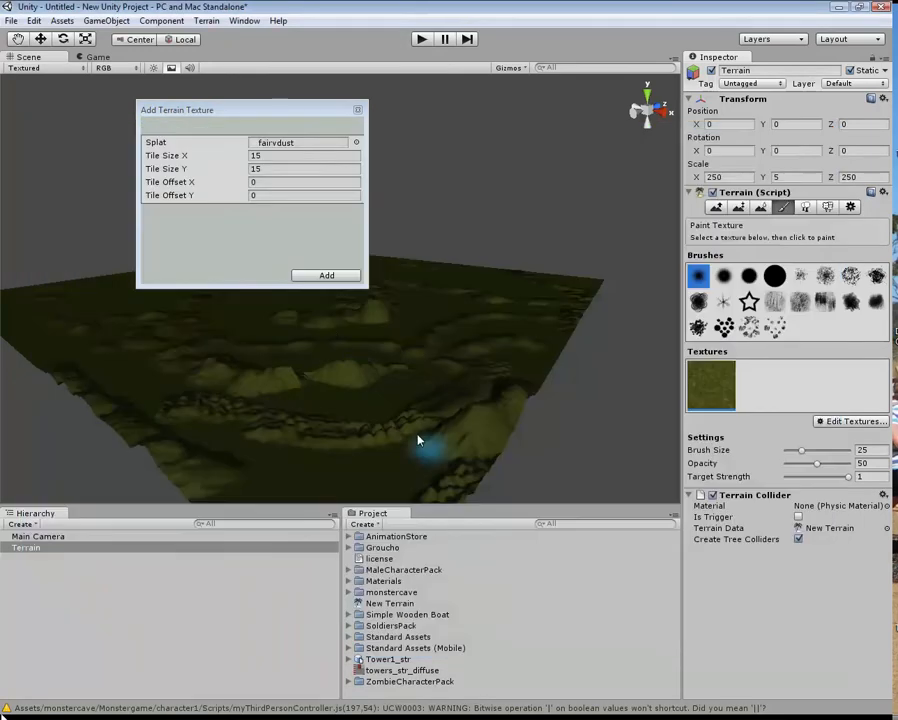
{"action": "left_click", "coordinate": [326, 275]}
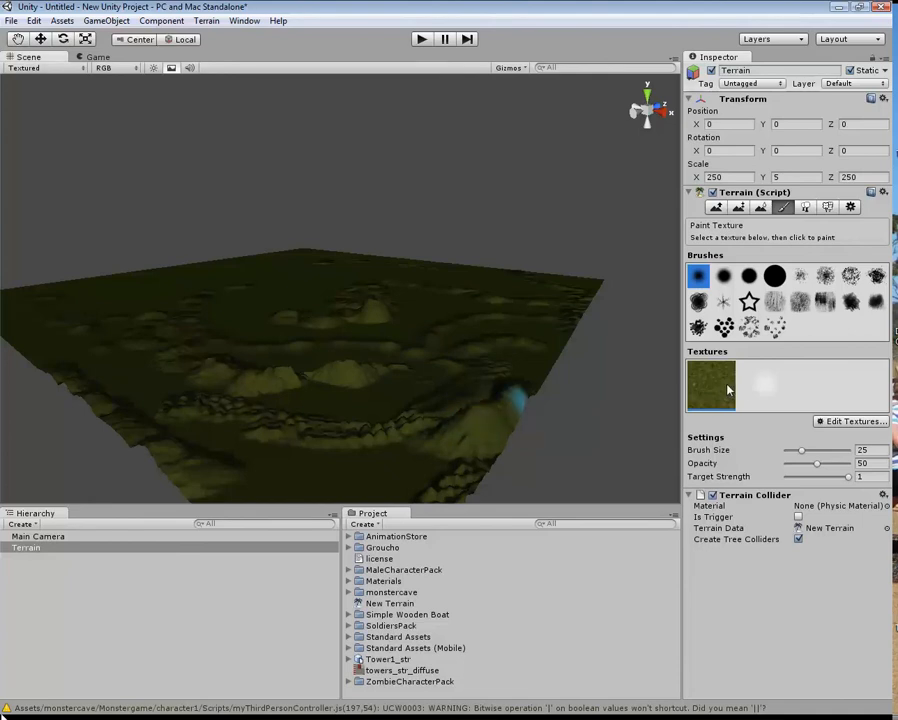
Step: Paint fairydust snow over the right front mountain, then with brush size 9 over the central peaks and the left and front ridge crests
{"action": "left_click_drag", "start_coordinate": [517, 396], "coordinate": [456, 410]}
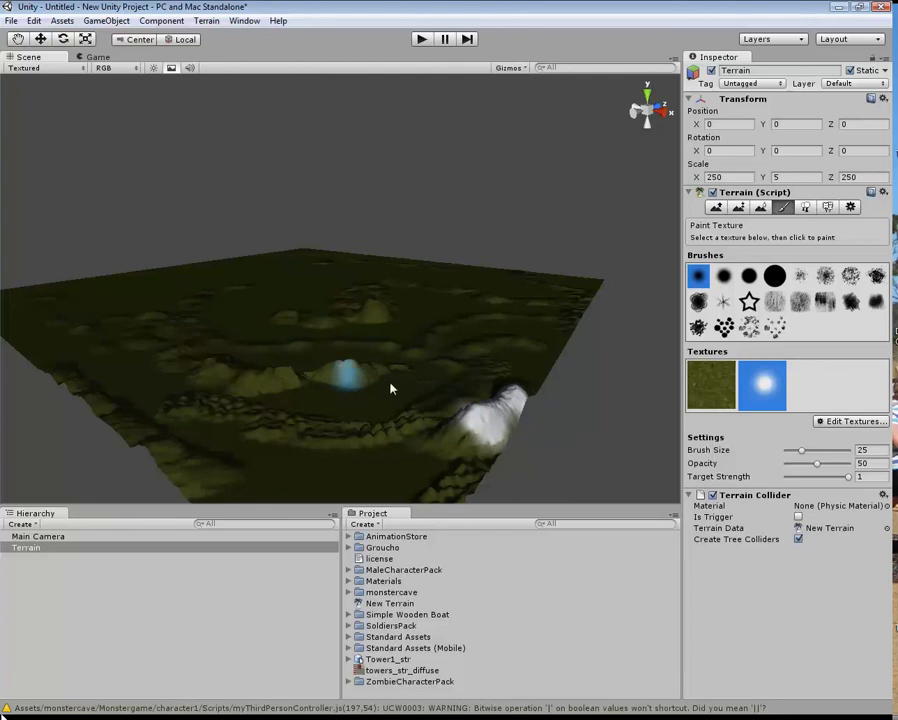
{"action": "left_click_drag", "start_coordinate": [800, 453], "coordinate": [790, 451]}
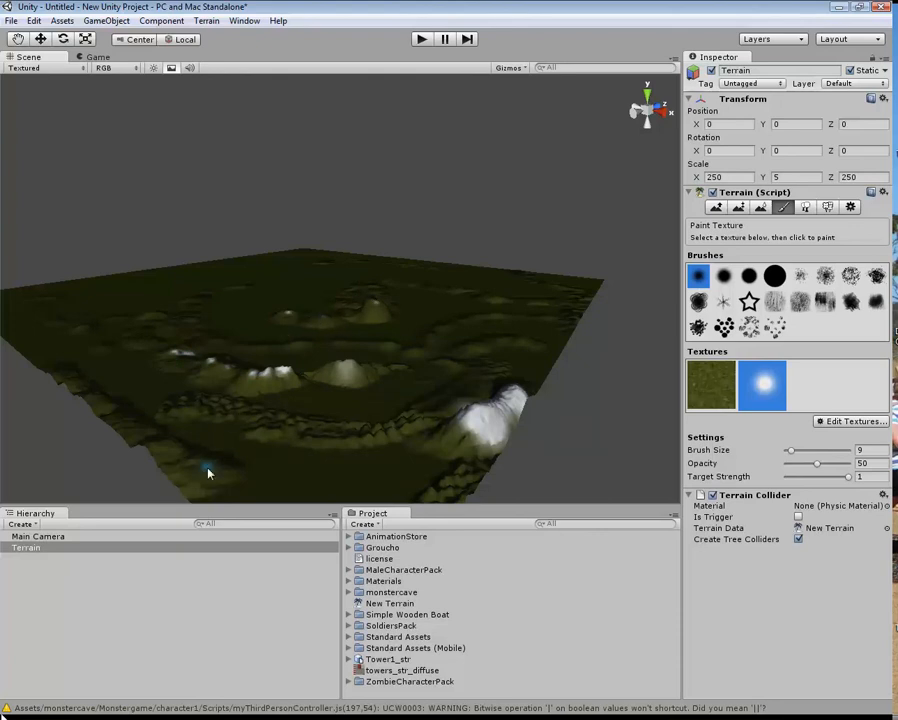
{"action": "left_click_drag", "start_coordinate": [138, 437], "coordinate": [82, 397]}
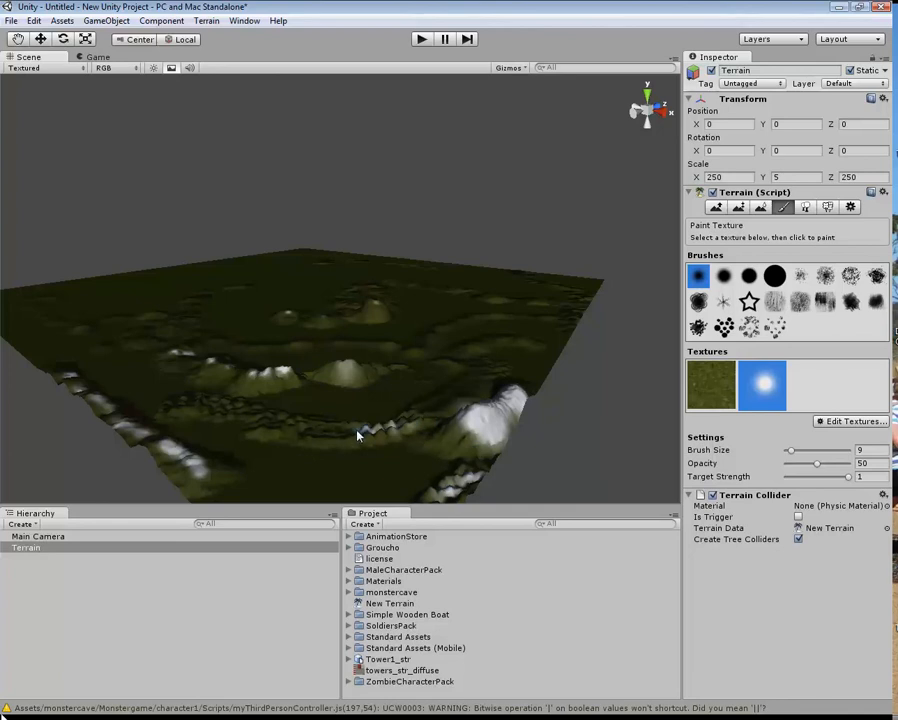
Step: Add GoodDirt as a third paint texture for the terrain
{"action": "left_click", "coordinate": [852, 421]}
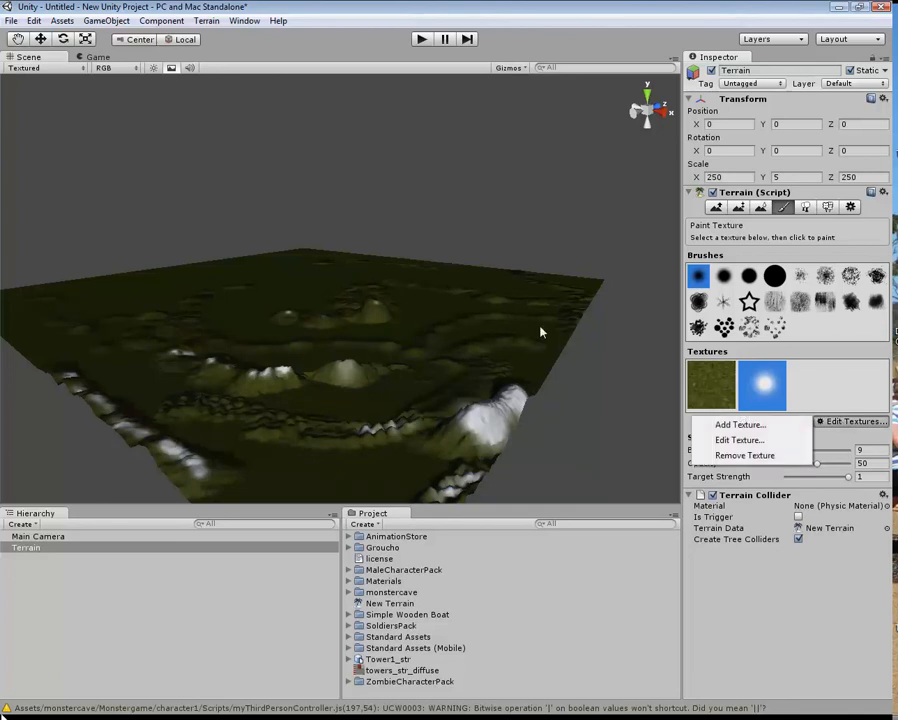
{"action": "left_click", "coordinate": [740, 425]}
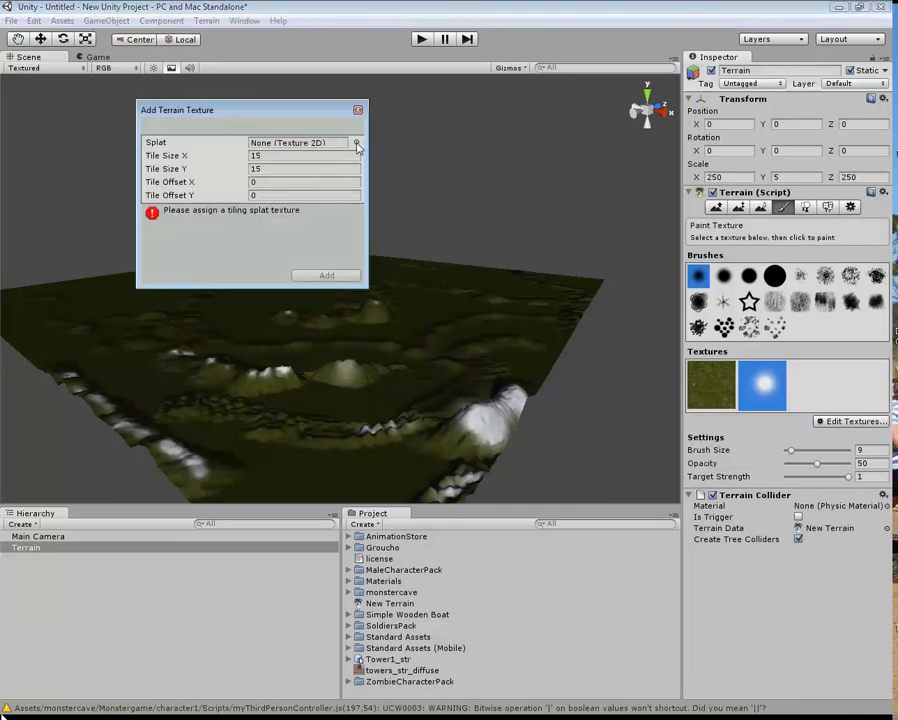
{"action": "left_click", "coordinate": [356, 144]}
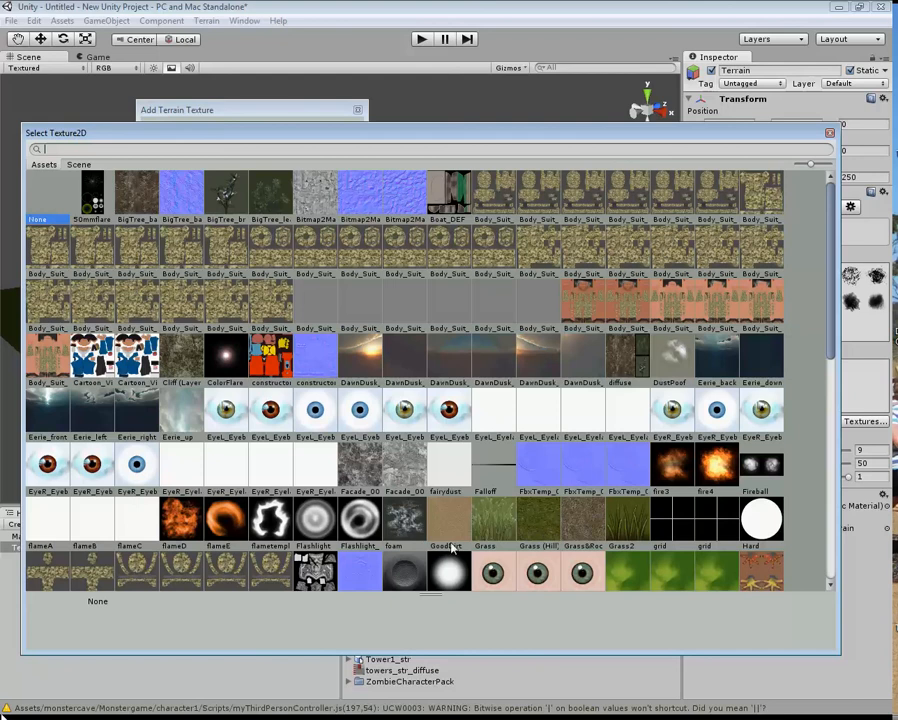
{"action": "double_click", "coordinate": [452, 546]}
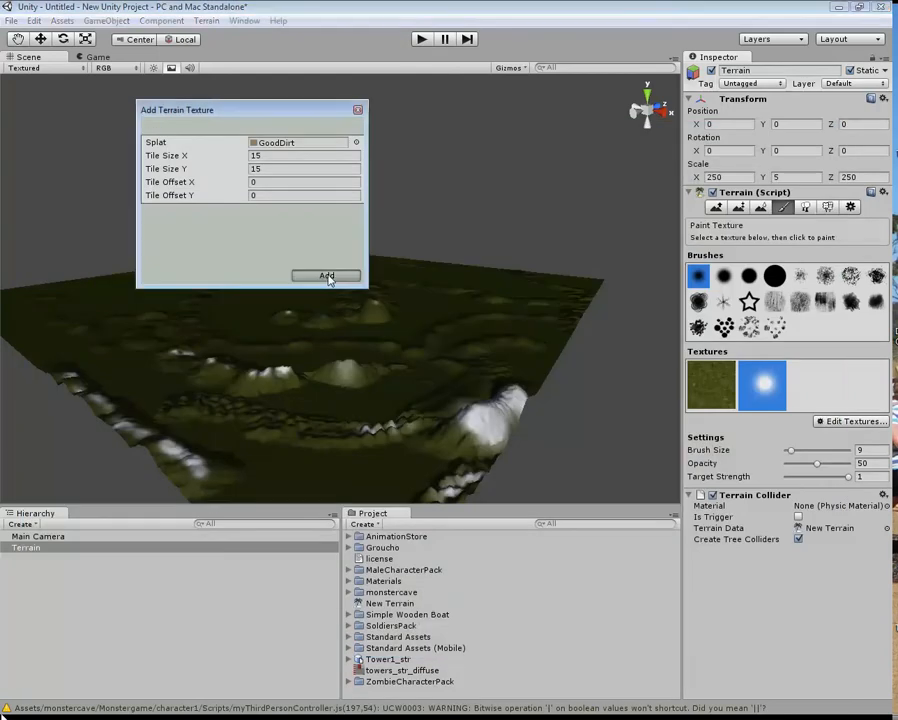
{"action": "left_click", "coordinate": [326, 276]}
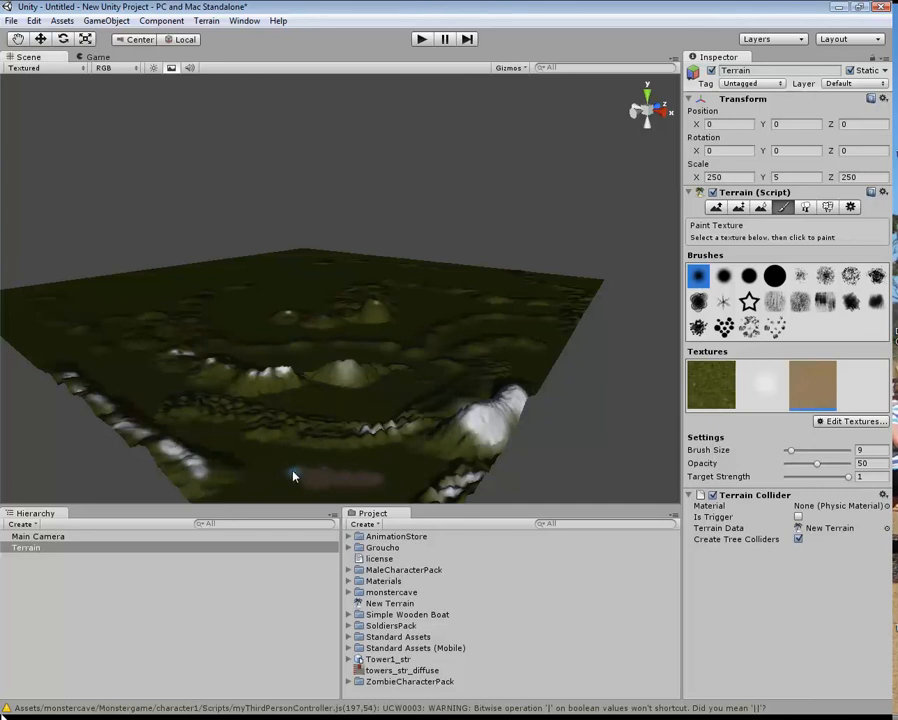
Step: Paint GoodDirt over the flat ground at the terrain's front corner, enlarging the brush size to 31
{"action": "mouse_move", "coordinate": [380, 474]}
{"action": "left_mouse_down"}
{"action": "mouse_move", "coordinate": [302, 472]}
{"action": "mouse_move", "coordinate": [317, 473]}
{"action": "left_mouse_up"}
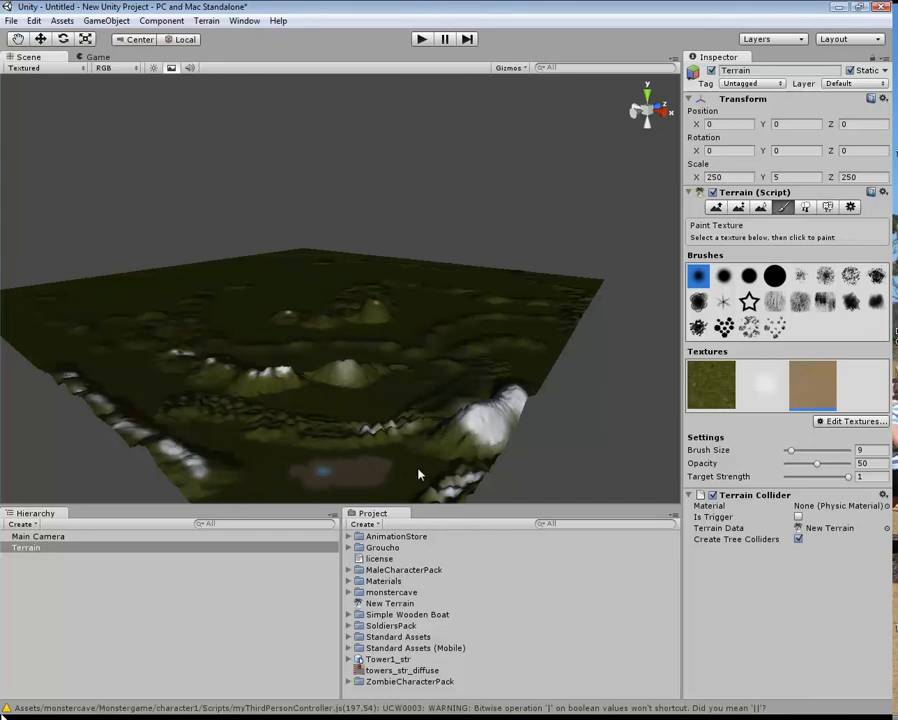
{"action": "left_click_drag", "start_coordinate": [790, 450], "coordinate": [805, 450]}
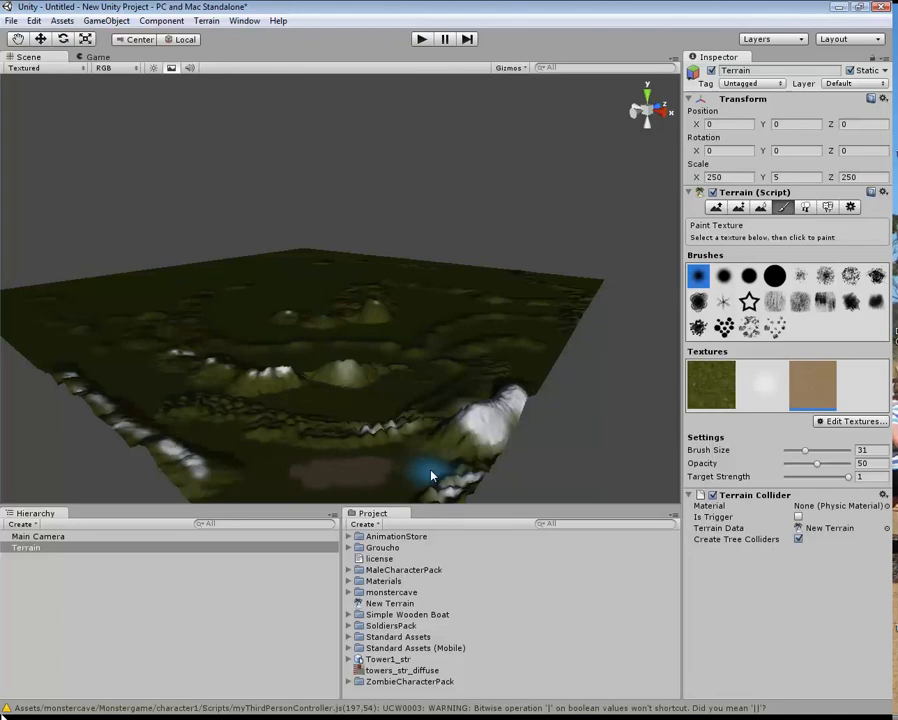
{"action": "mouse_move", "coordinate": [386, 481]}
{"action": "left_mouse_down"}
{"action": "mouse_move", "coordinate": [317, 491]}
{"action": "mouse_move", "coordinate": [291, 481]}
{"action": "left_mouse_up"}
{"action": "scroll", "coordinate": [319, 477], "scroll_direction": "down", "scroll_amount": 3}
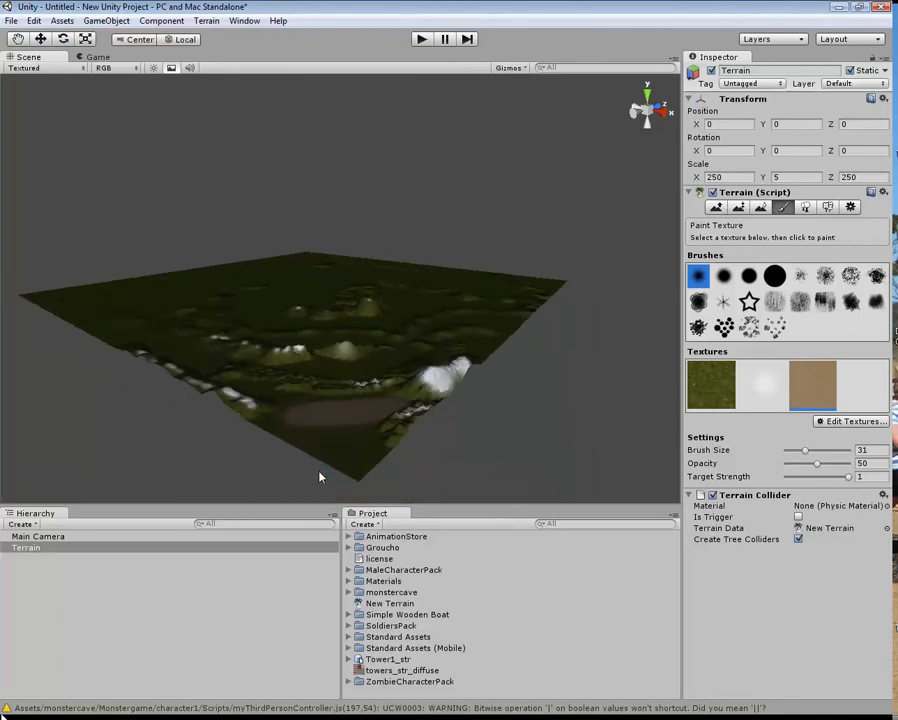
{"action": "mouse_move", "coordinate": [344, 473]}
{"action": "left_mouse_down"}
{"action": "mouse_move", "coordinate": [312, 440]}
{"action": "mouse_move", "coordinate": [280, 430]}
{"action": "mouse_move", "coordinate": [326, 408]}
{"action": "mouse_move", "coordinate": [367, 408]}
{"action": "left_mouse_up"}
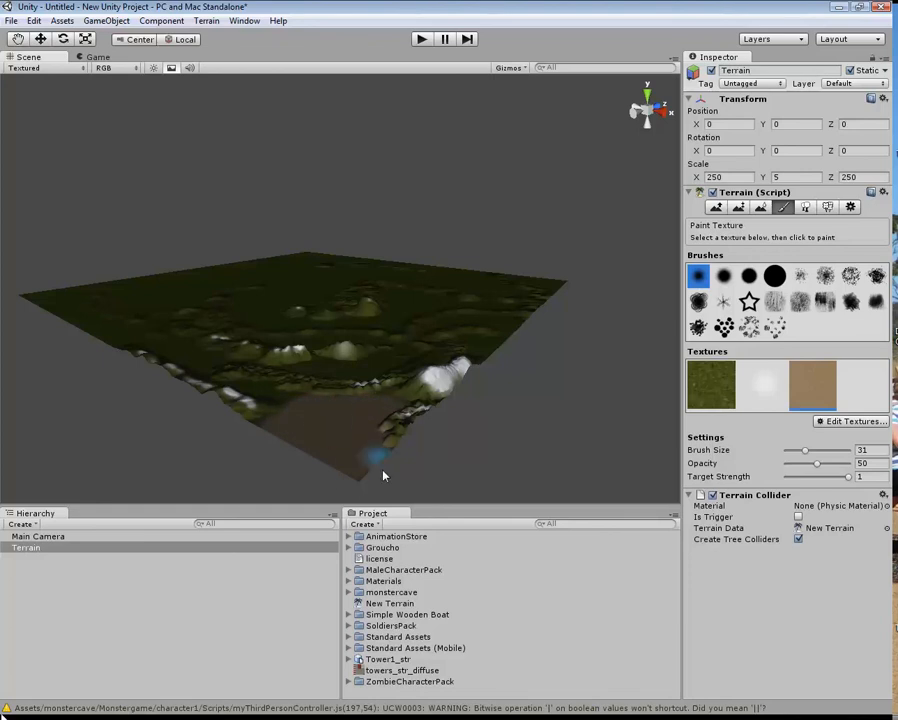
{"action": "scroll", "coordinate": [380, 460], "scroll_direction": "up", "scroll_amount": 3}
{"action": "scroll", "coordinate": [486, 452], "scroll_direction": "down", "scroll_amount": 3}
{"action": "scroll", "coordinate": [487, 453], "scroll_direction": "down", "scroll_amount": 2}
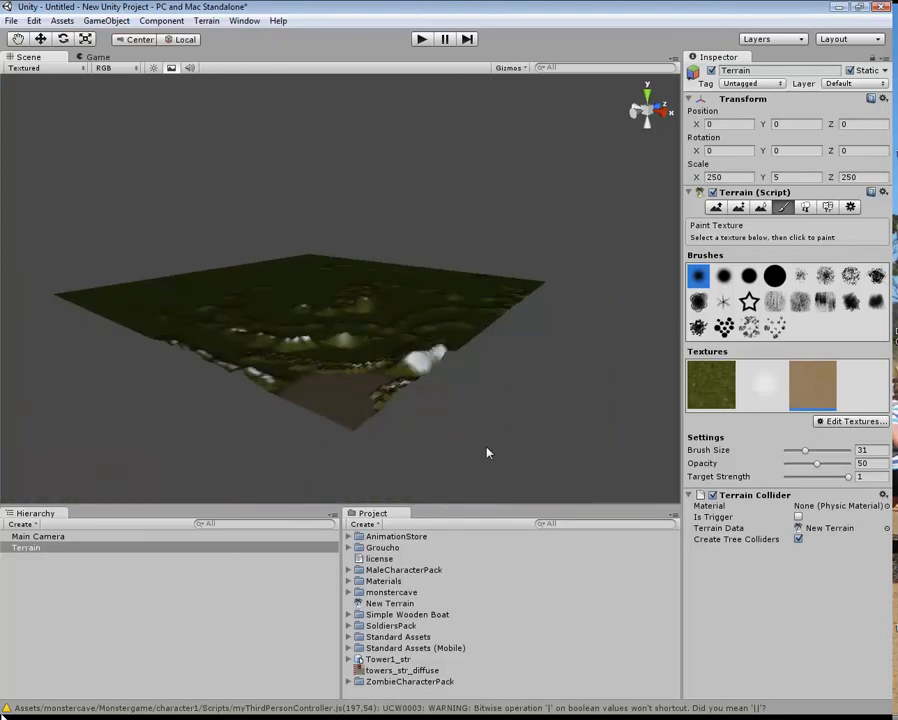